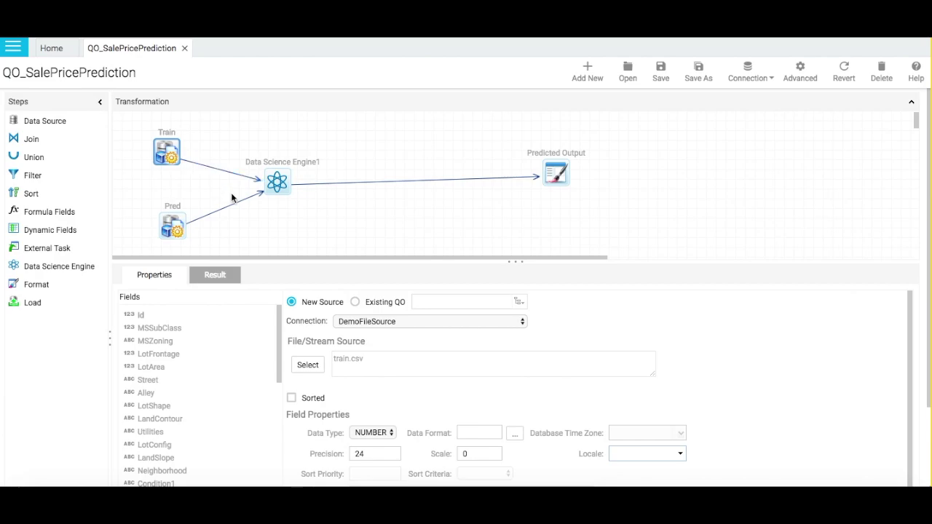
# Preview the Train data source's result rows and scroll through the table.
pyautogui.click(216, 276)
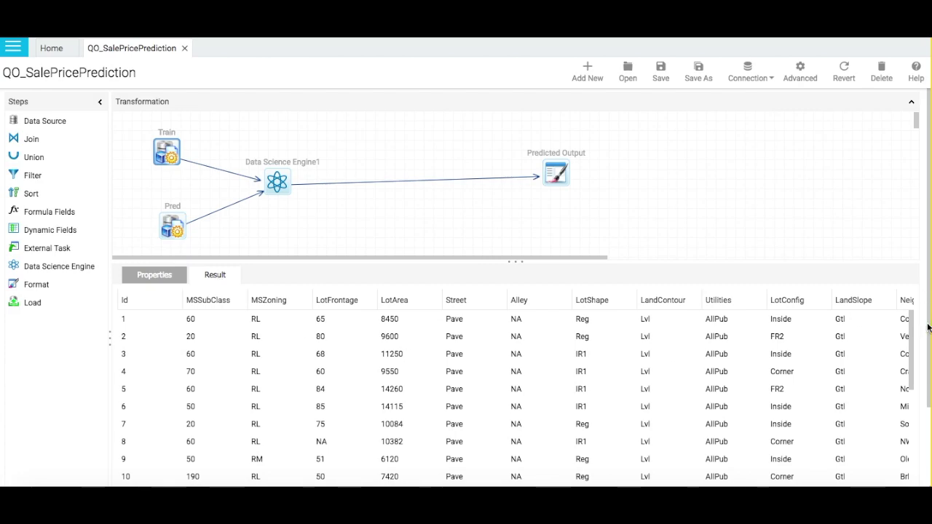
pyautogui.moveTo(927, 323); pyautogui.dragTo(926, 415)
pyautogui.moveTo(199, 476); pyautogui.dragTo(874, 422)
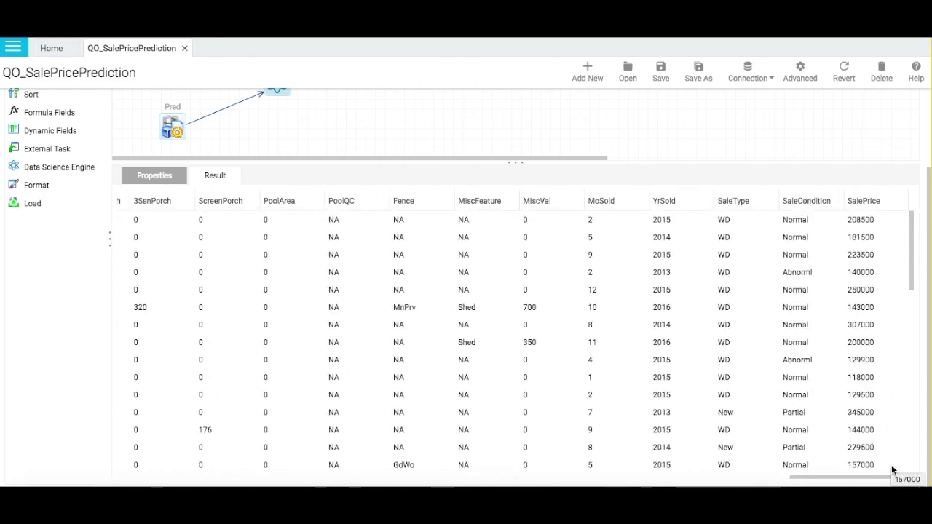
pyautogui.moveTo(923, 181); pyautogui.dragTo(921, 95)
# Preview the Pred source's rows: houses from Id 1461, sold in 2022, through SaleCondition.
pyautogui.click(170, 225)
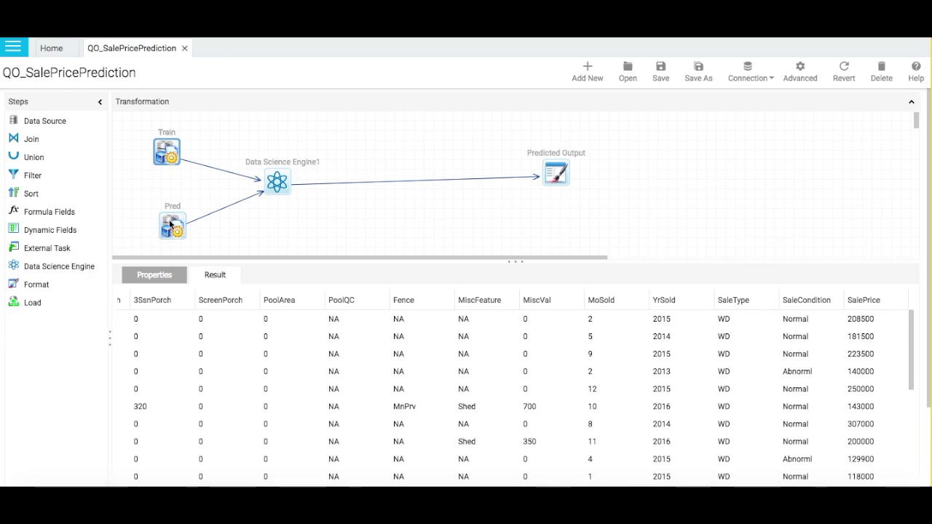
pyautogui.click(216, 277)
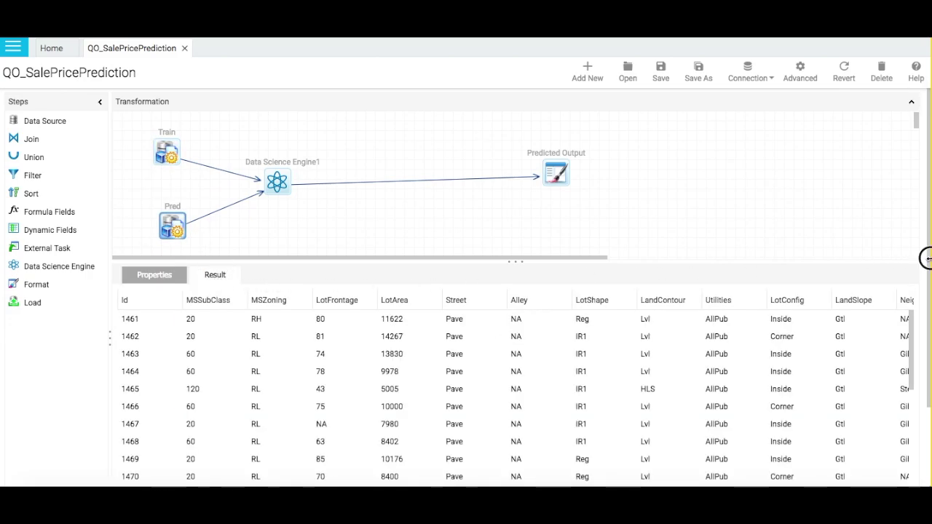
pyautogui.moveTo(927, 284); pyautogui.dragTo(928, 374)
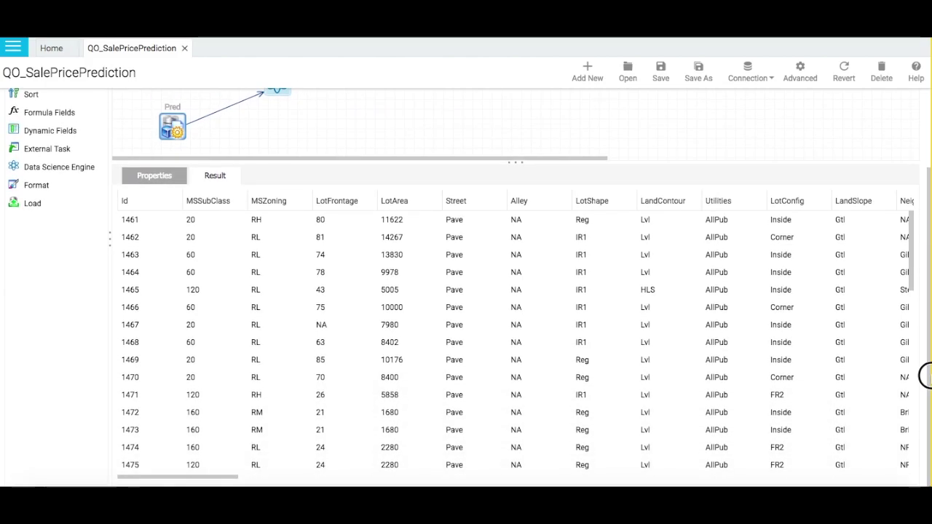
pyautogui.moveTo(202, 479); pyautogui.dragTo(878, 478)
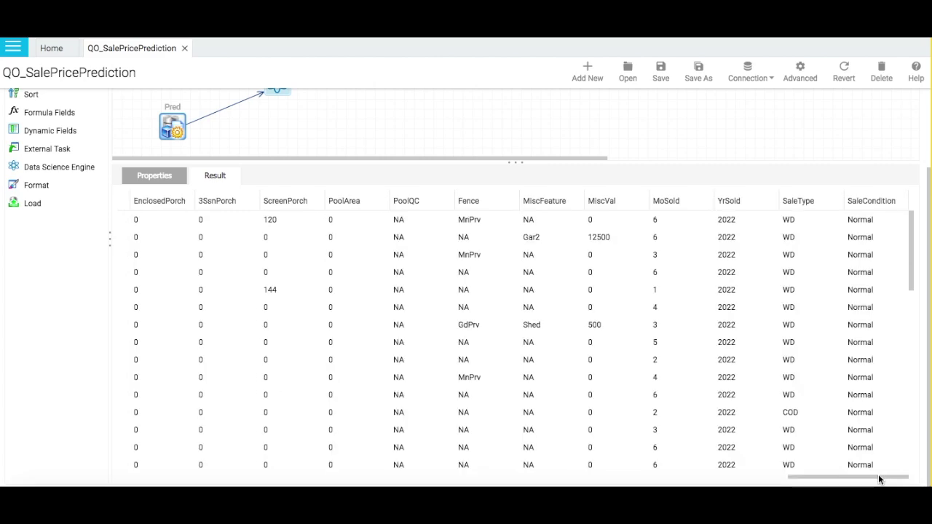
pyautogui.scroll(2, 510, 292)
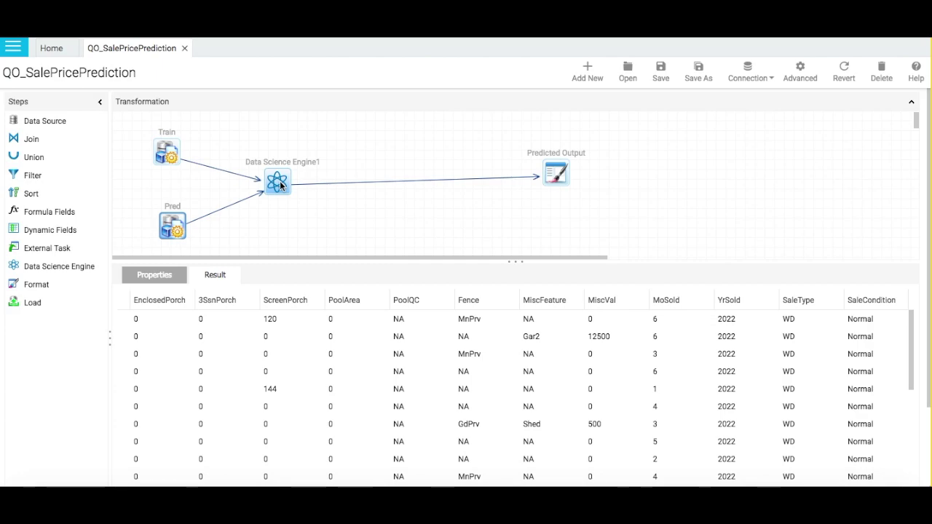
# View Data Science Engine1's R script without changes, then open the House Sale Price Prediction report.
pyautogui.click(281, 186)
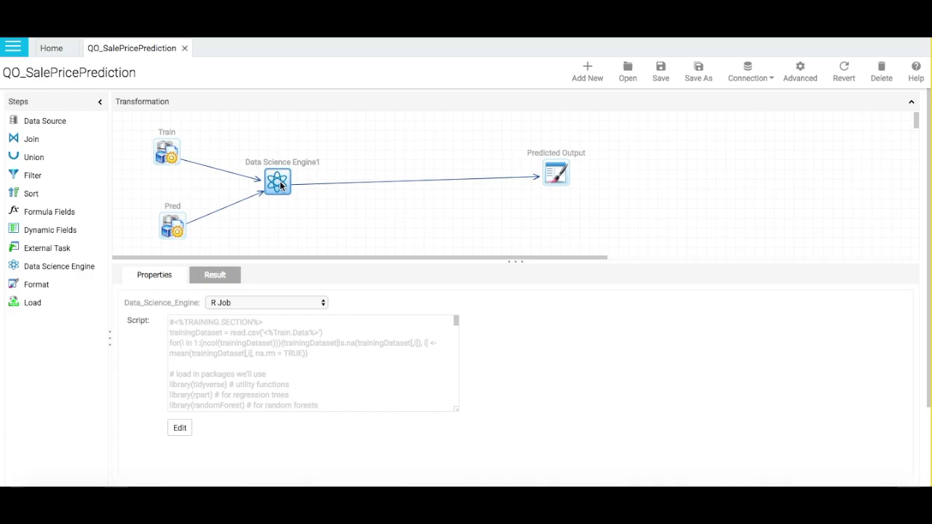
pyautogui.click(180, 427)
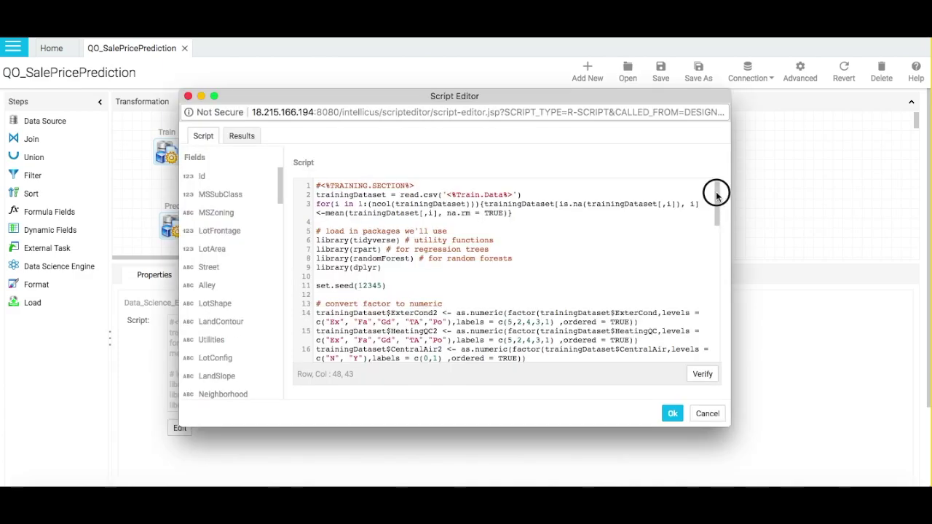
pyautogui.moveTo(716, 194); pyautogui.dragTo(718, 329)
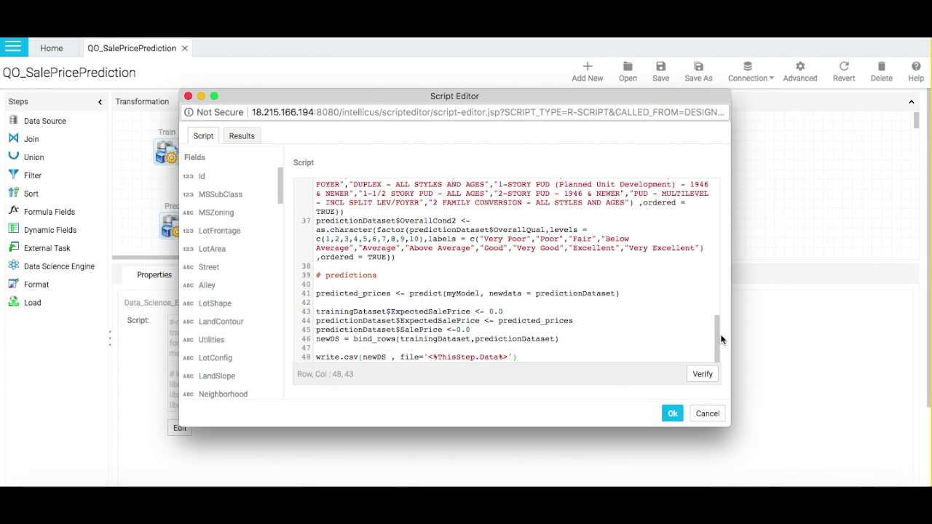
pyautogui.click(707, 414)
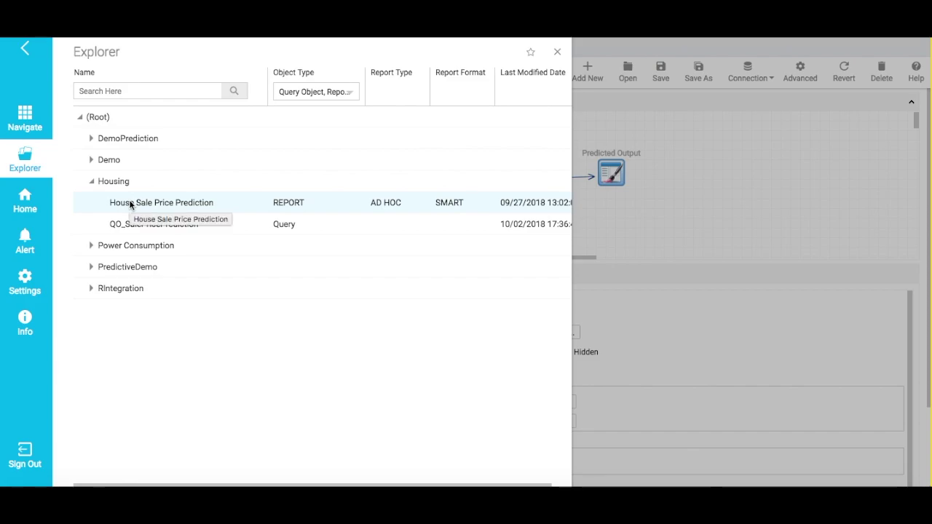
pyautogui.click(122, 204)
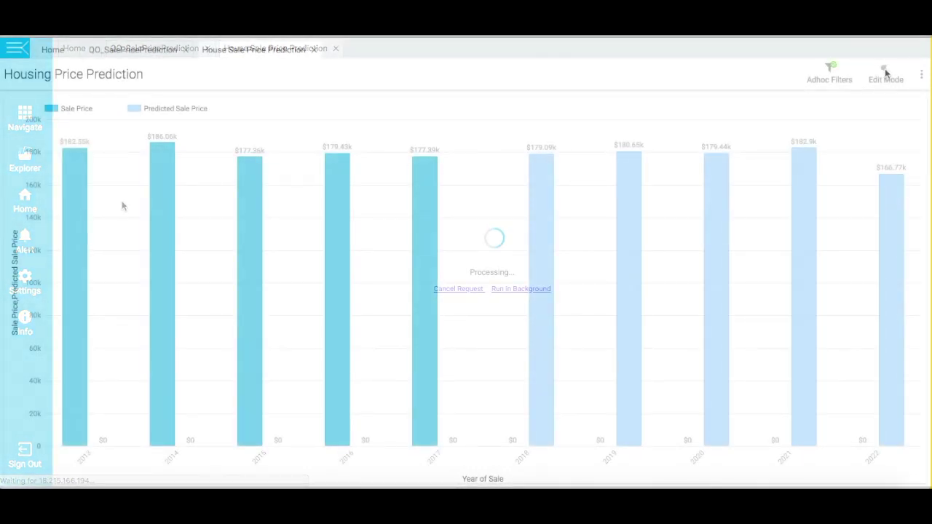
# Set the report's Data Science Toolbar run mode to Prediction Only.
pyautogui.click(885, 68)
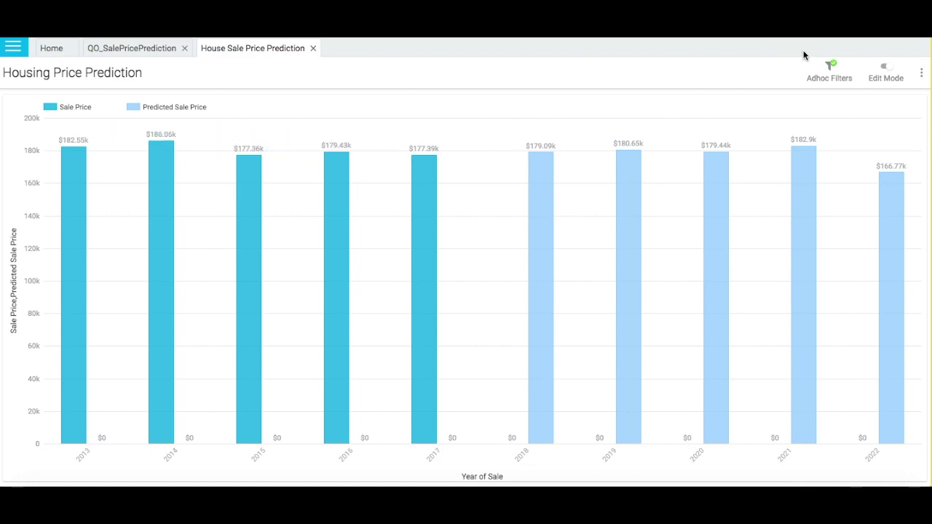
pyautogui.click(833, 77)
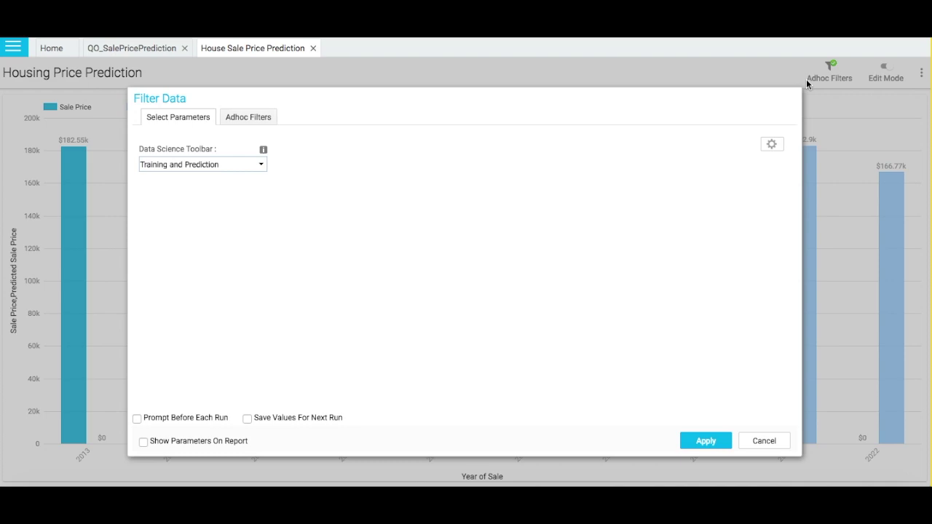
pyautogui.click(263, 169)
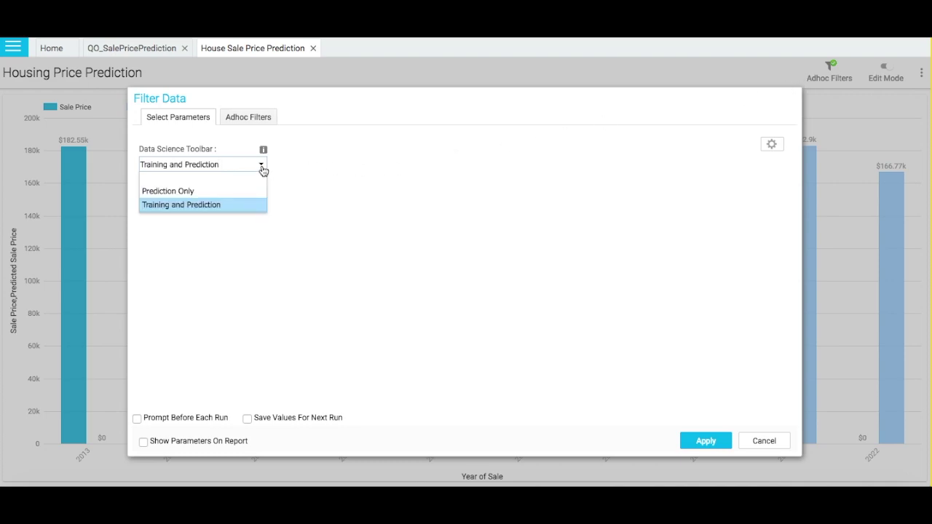
pyautogui.click(208, 193)
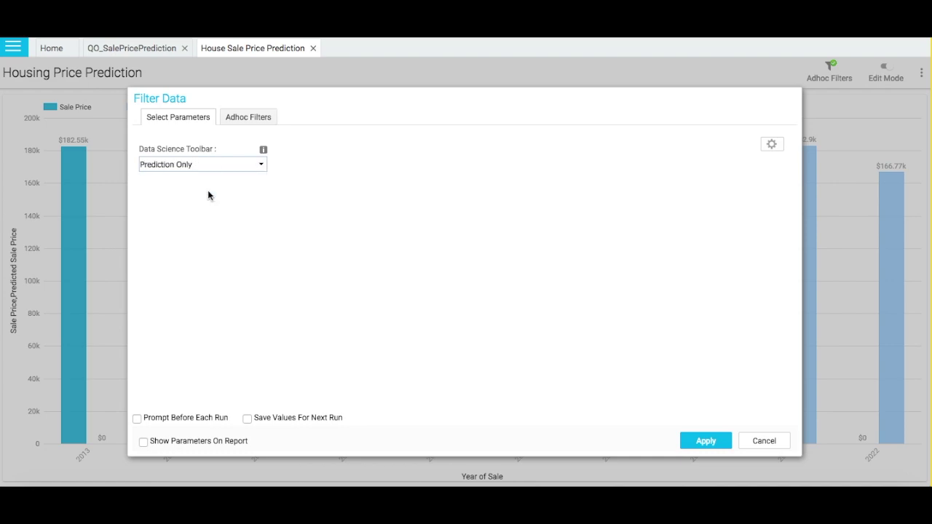
# Add an ad hoc filter Zoning Classification Is RH and apply it to the chart.
pyautogui.click(248, 116)
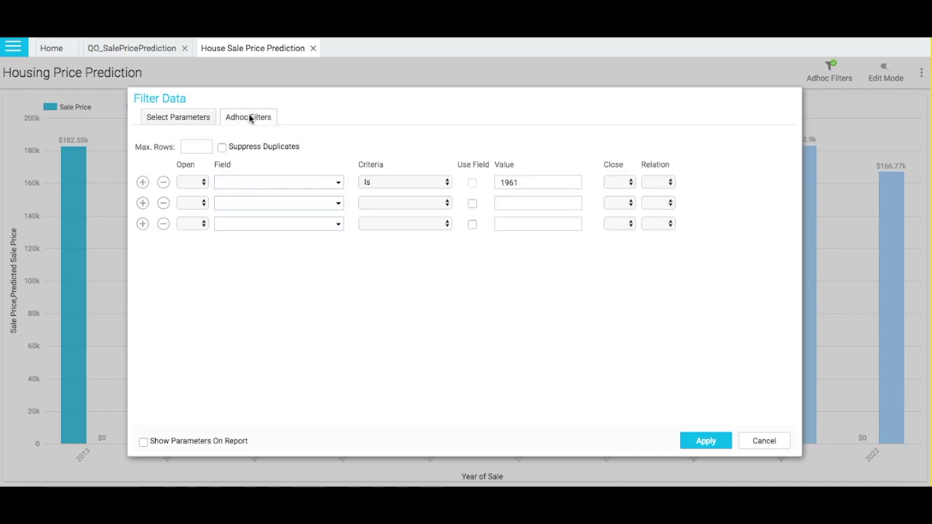
pyautogui.click(339, 183)
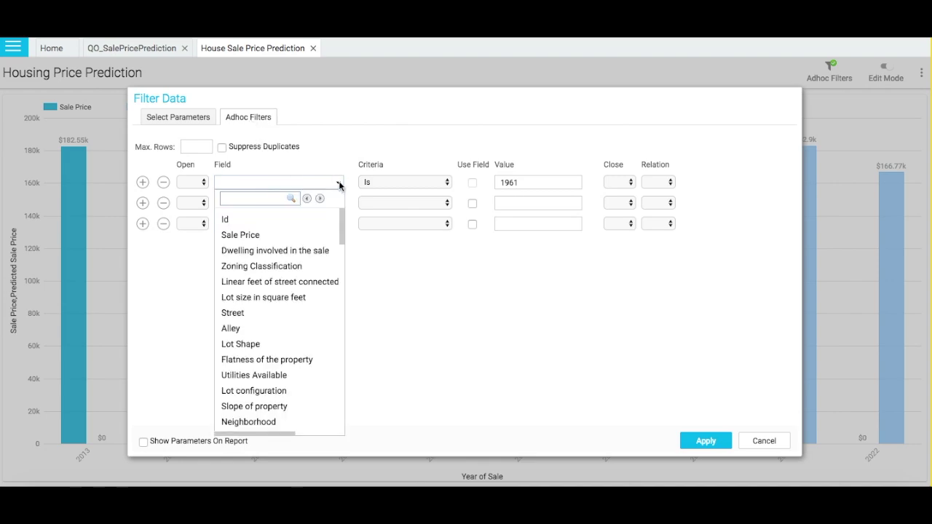
pyautogui.click(299, 268)
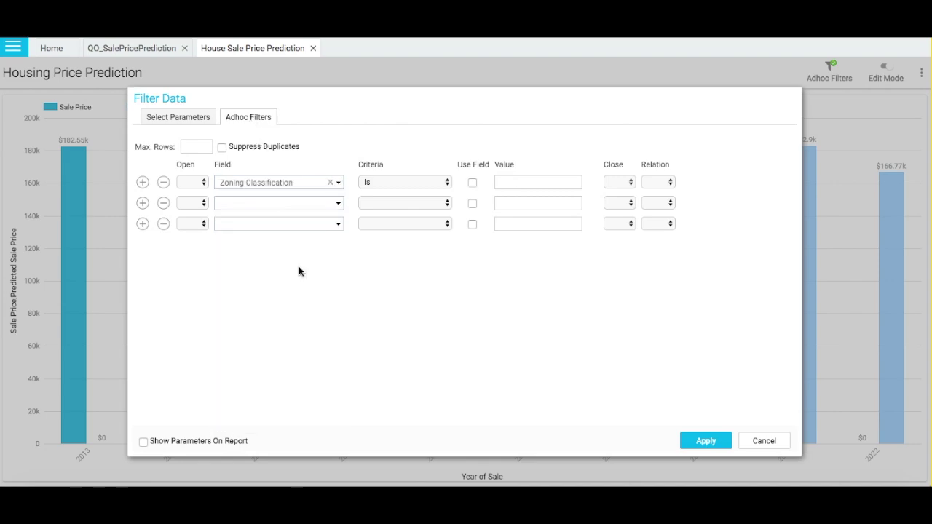
pyautogui.click(506, 184)
pyautogui.click(506, 184)
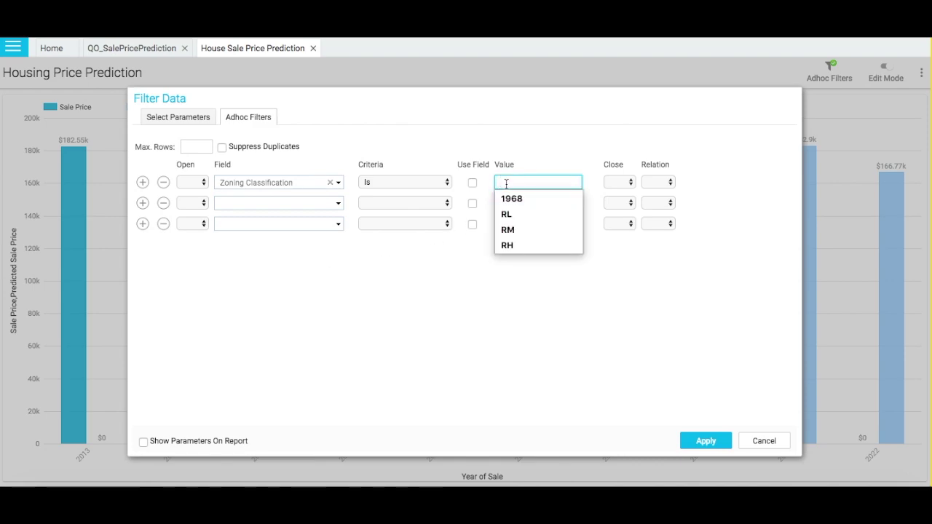
pyautogui.write('RH')
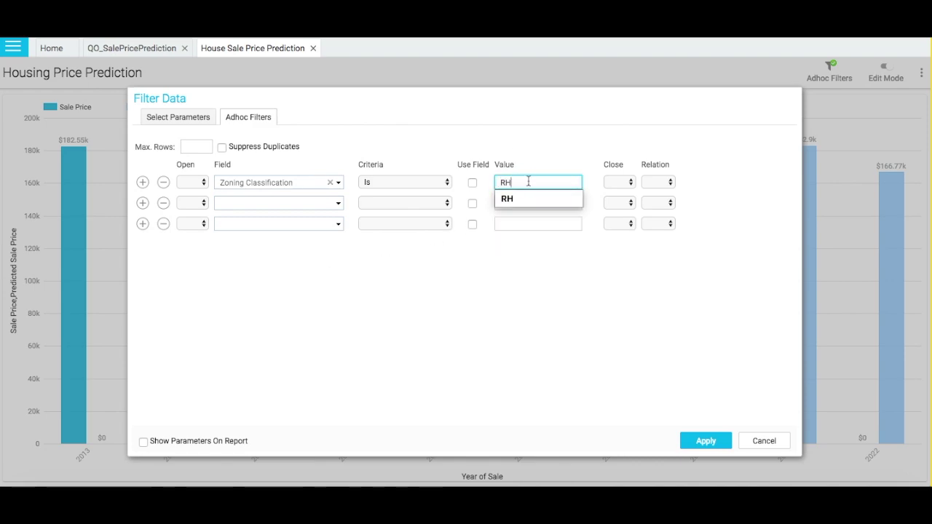
pyautogui.click(514, 198)
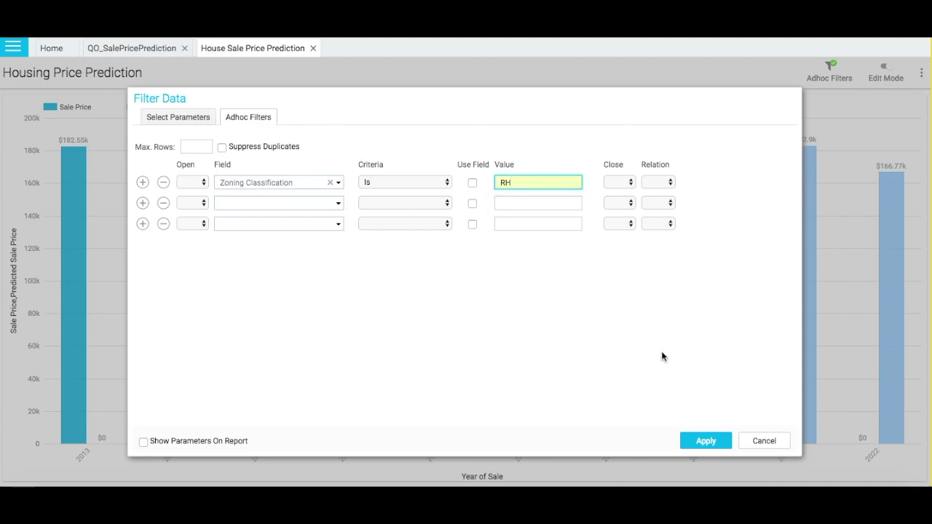
pyautogui.click(702, 442)
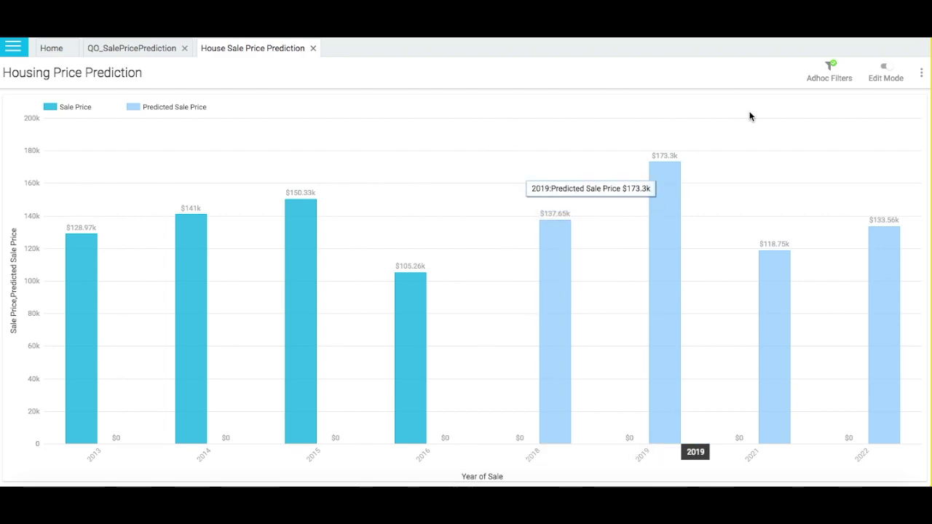
# Change the Zoning Classification filter value from RH to RL and reapply the chart.
pyautogui.click(832, 72)
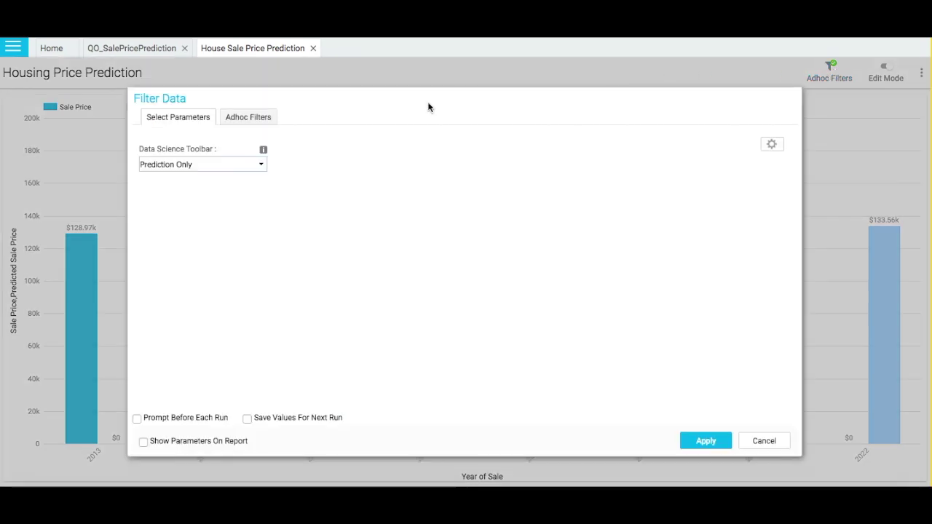
pyautogui.click(266, 118)
pyautogui.press('BackSpace')
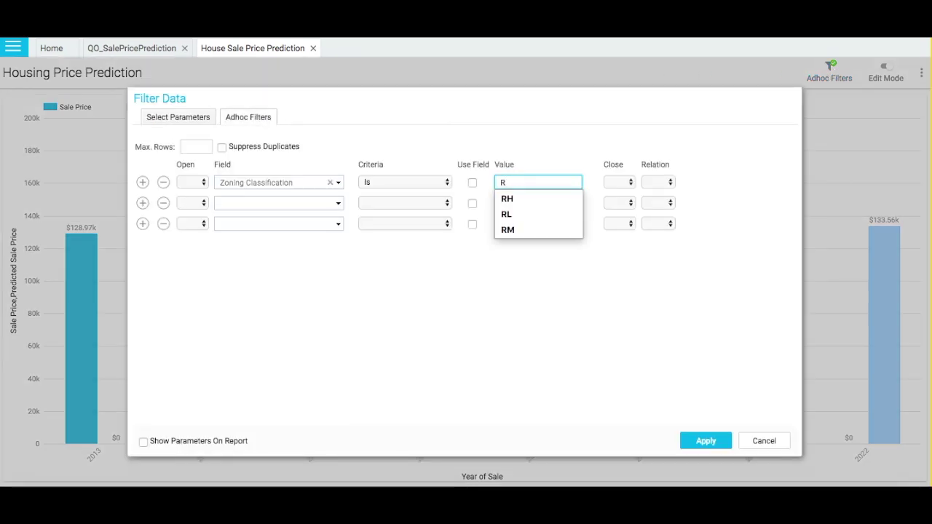
pyautogui.write('L')
pyautogui.click(507, 201)
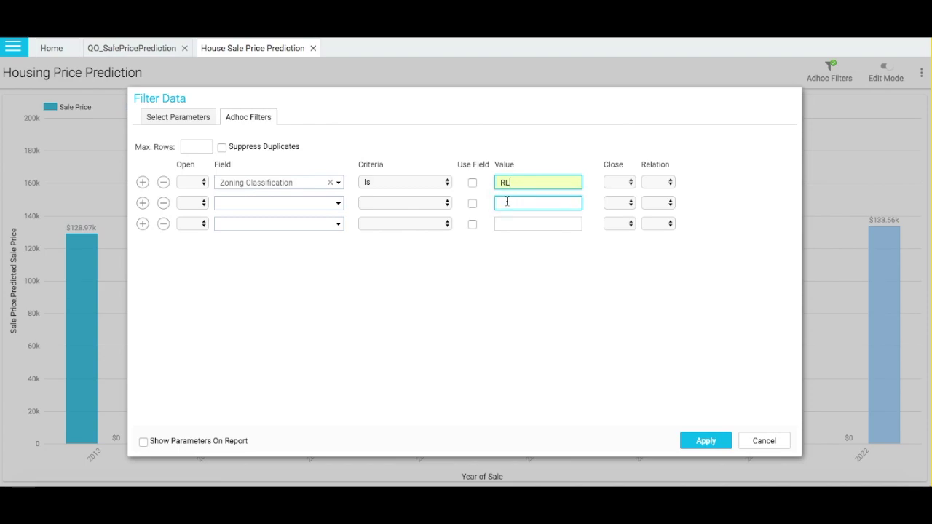
pyautogui.click(711, 444)
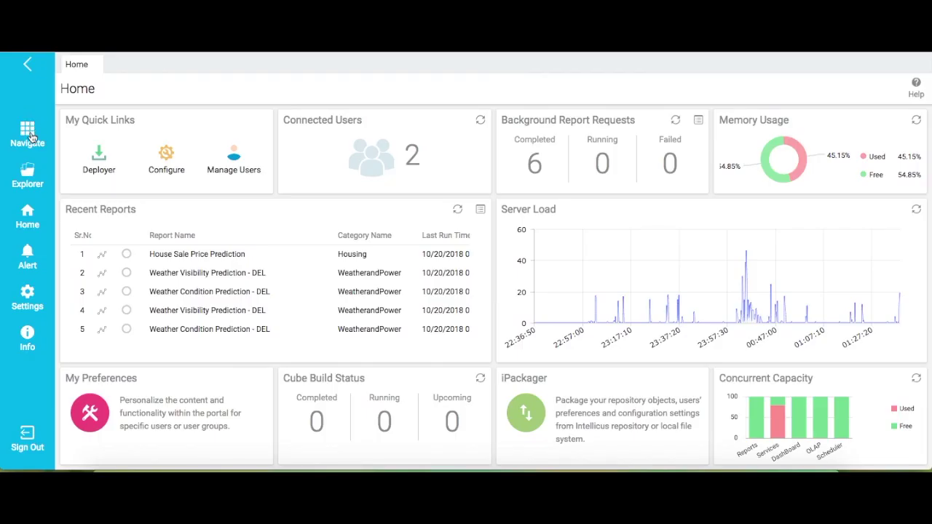
pyautogui.click(27, 175)
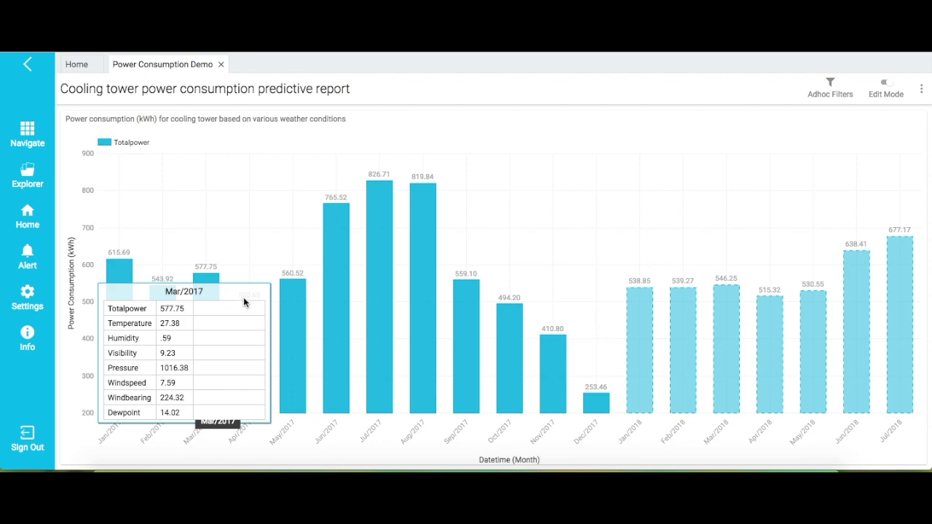
# Check the Jul/2017 and Aug/2017 weather tooltips, then turn on Edit Mode.
pyautogui.moveTo(302, 304)
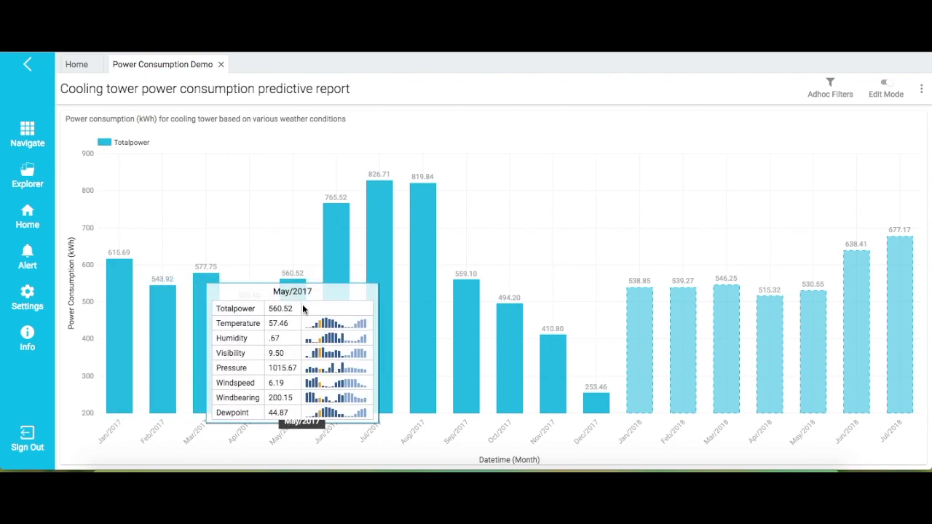
pyautogui.moveTo(332, 264)
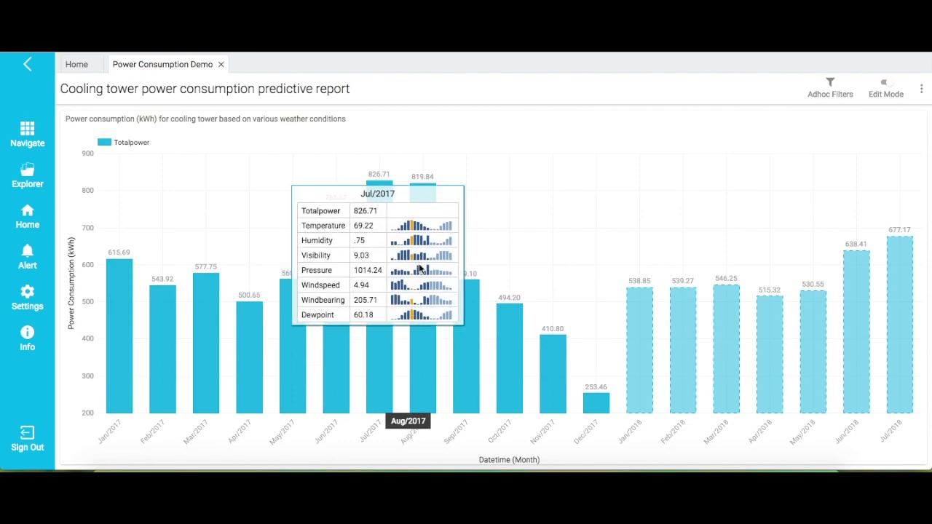
pyautogui.moveTo(422, 268)
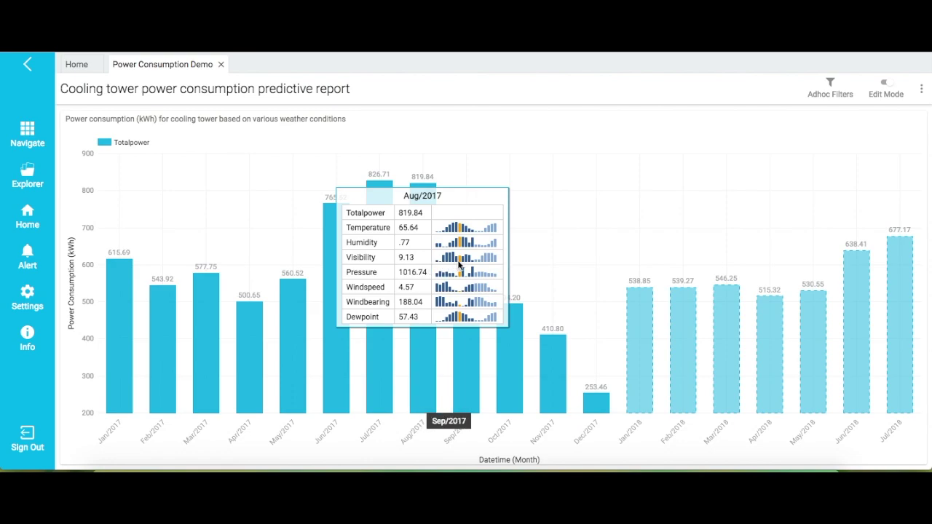
pyautogui.click(879, 88)
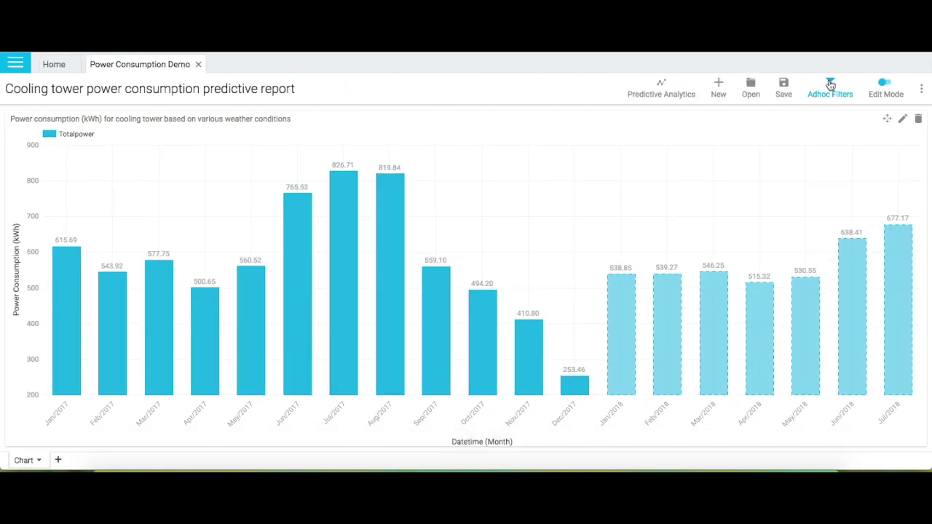
# Apply a what-if scenario raising WindSpeed 30% and DewPoint 20% to the 2018 forecast.
pyautogui.click(830, 85)
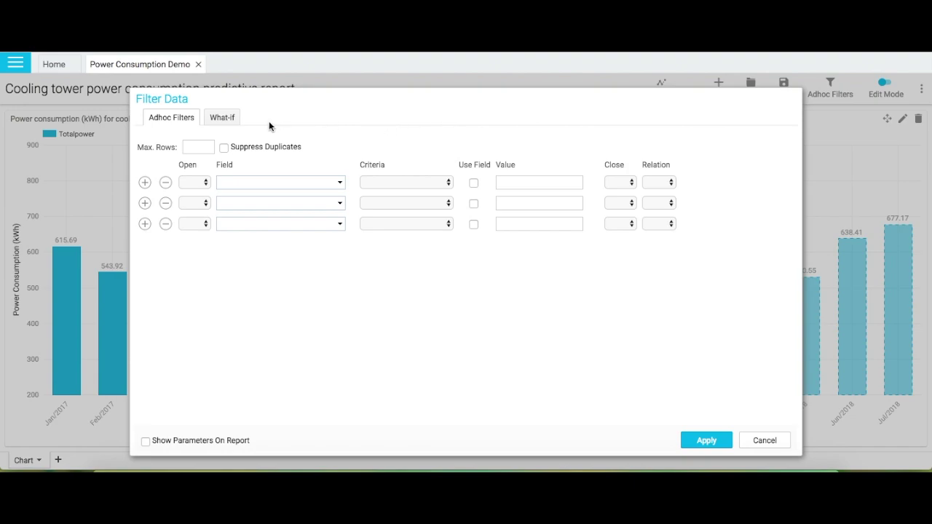
pyautogui.click(222, 118)
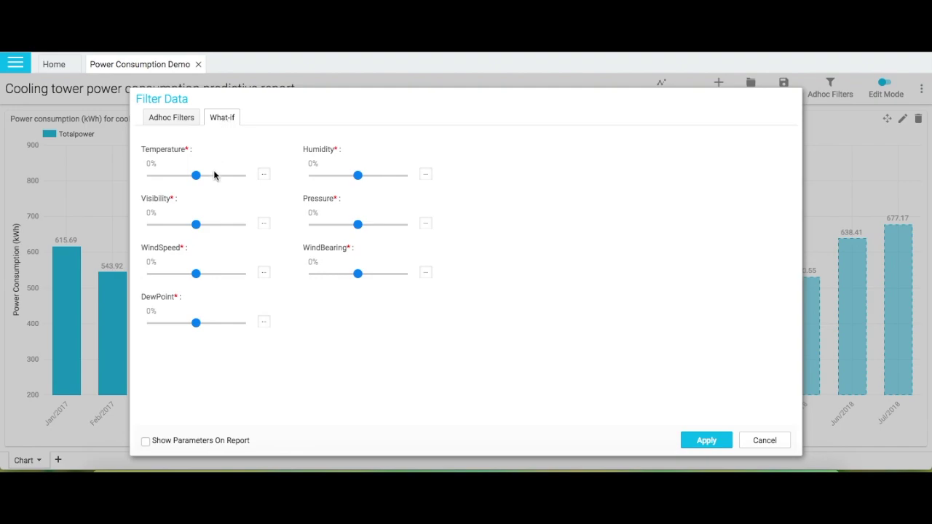
pyautogui.moveTo(196, 274); pyautogui.dragTo(214, 276)
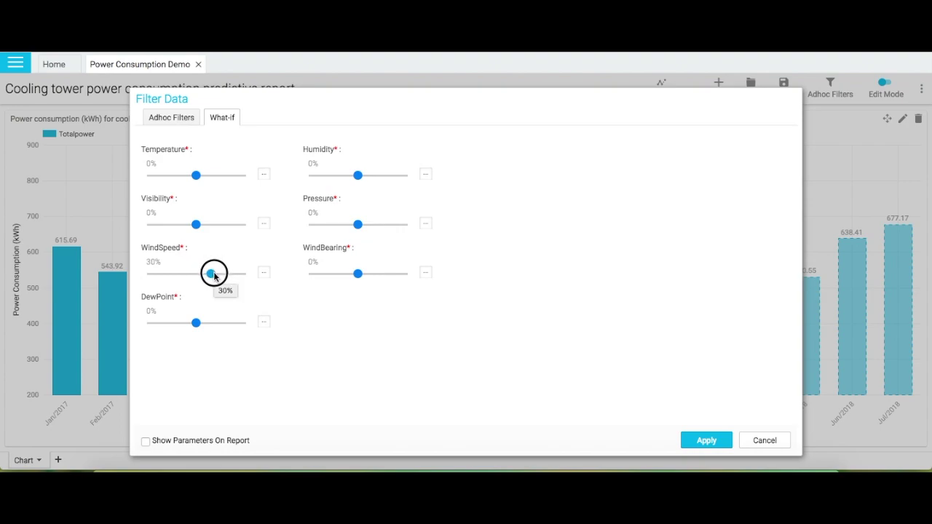
pyautogui.moveTo(197, 323); pyautogui.dragTo(208, 327)
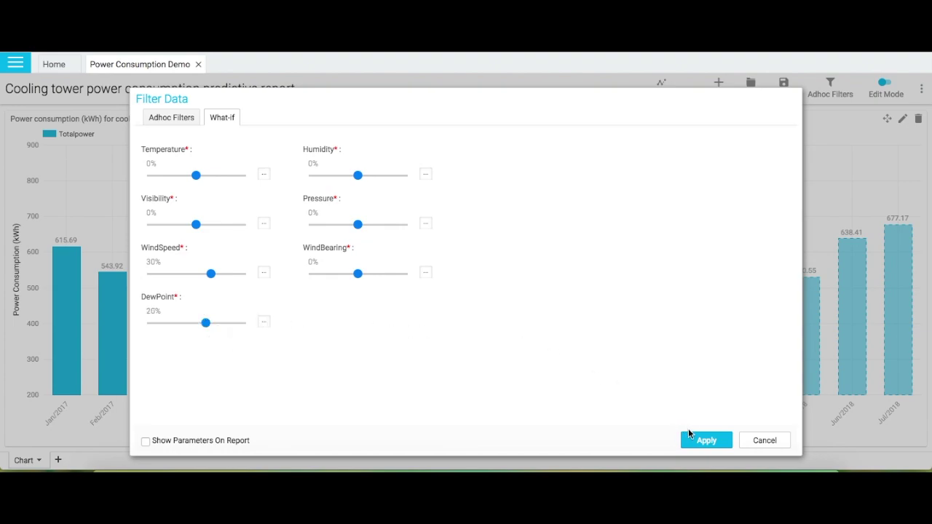
pyautogui.click(706, 441)
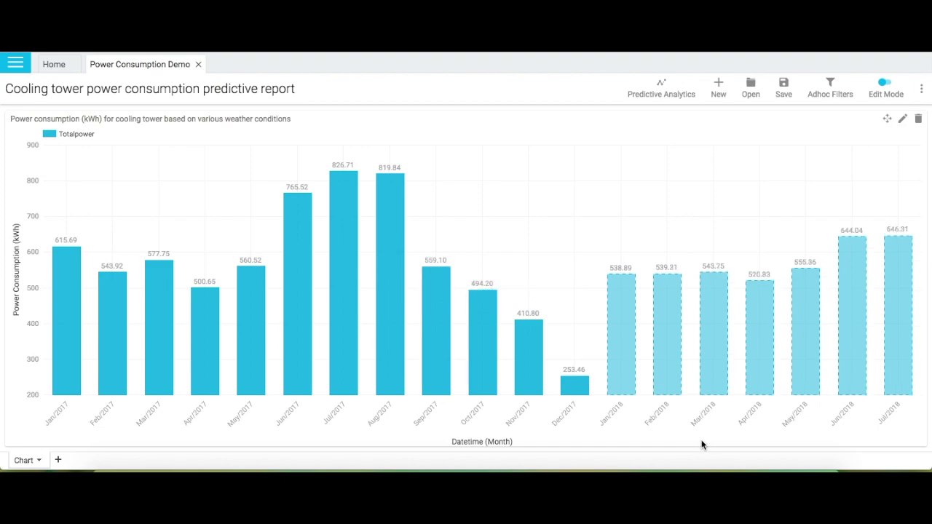
pyautogui.moveTo(839, 343)
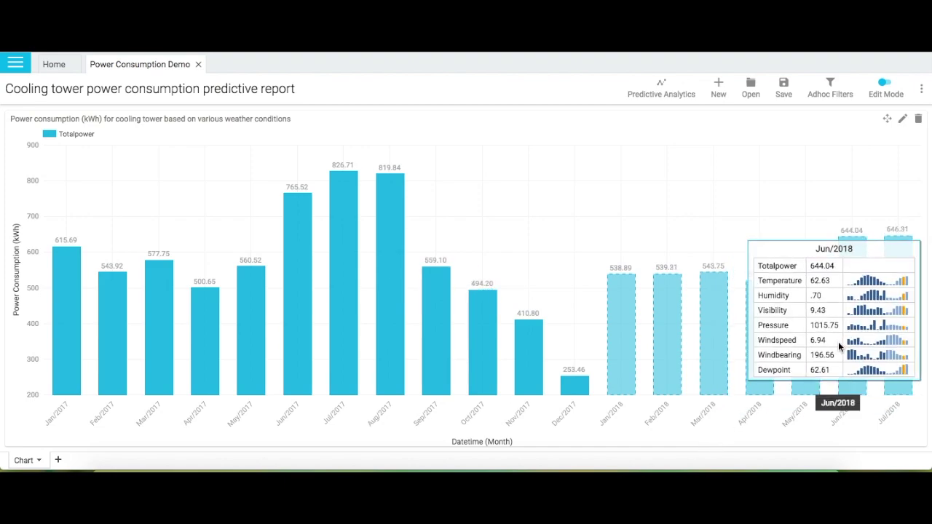
pyautogui.moveTo(889, 295)
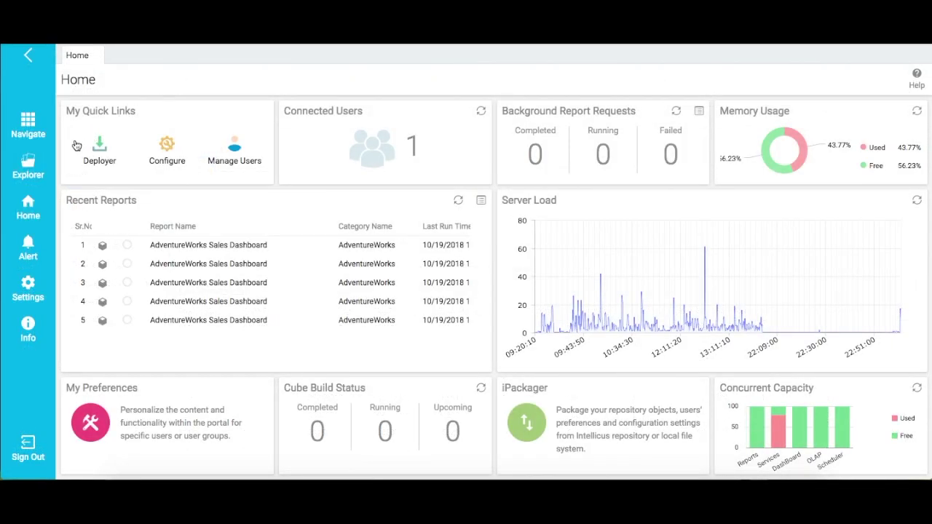
# Open the CO_InternetSales analytical object under AdventureWorks from the Explorer.
pyautogui.click(26, 167)
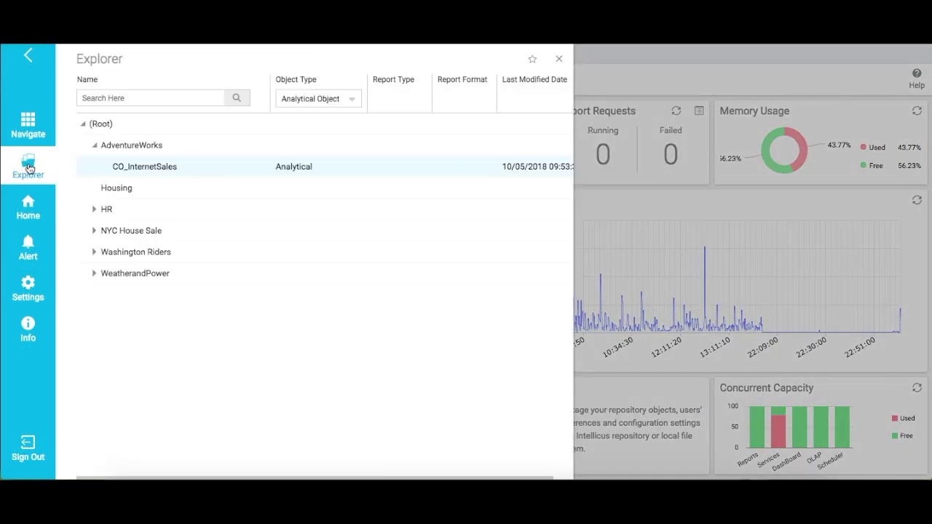
pyautogui.doubleClick(152, 165)
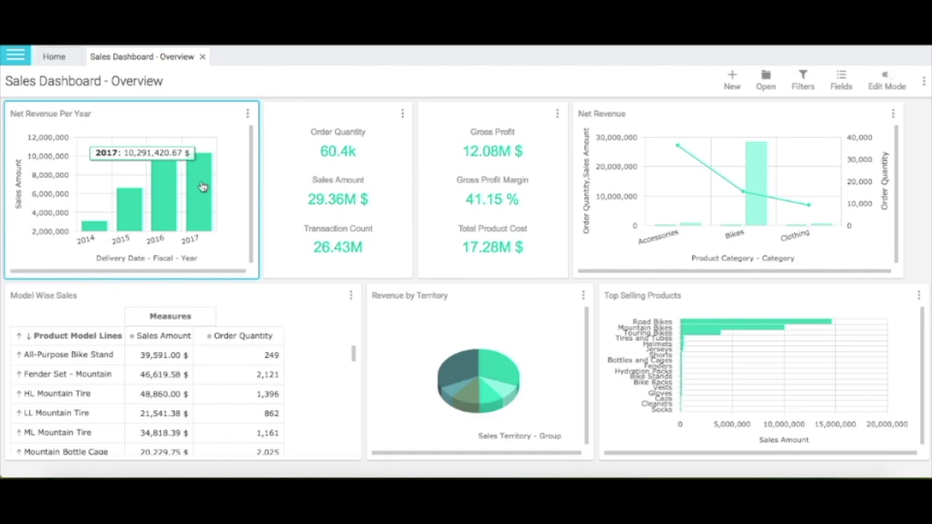
pyautogui.click(200, 186)
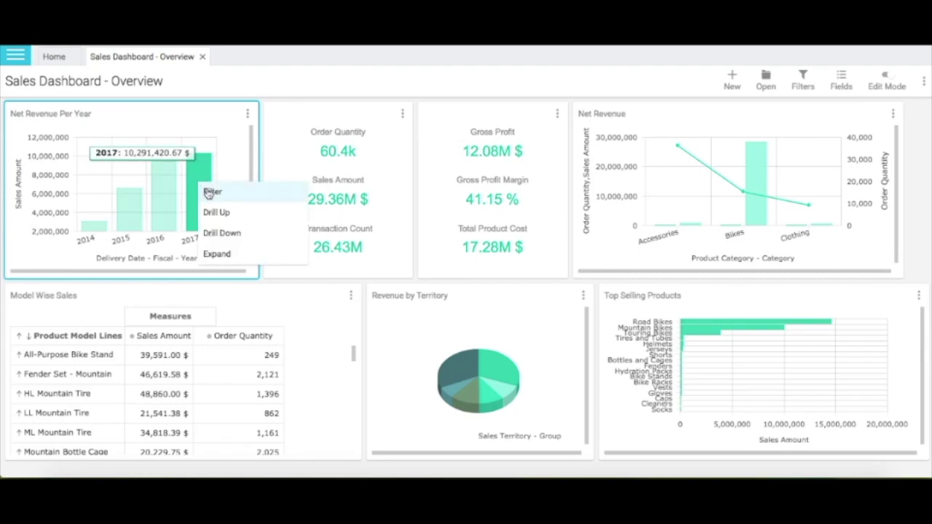
pyautogui.click(209, 193)
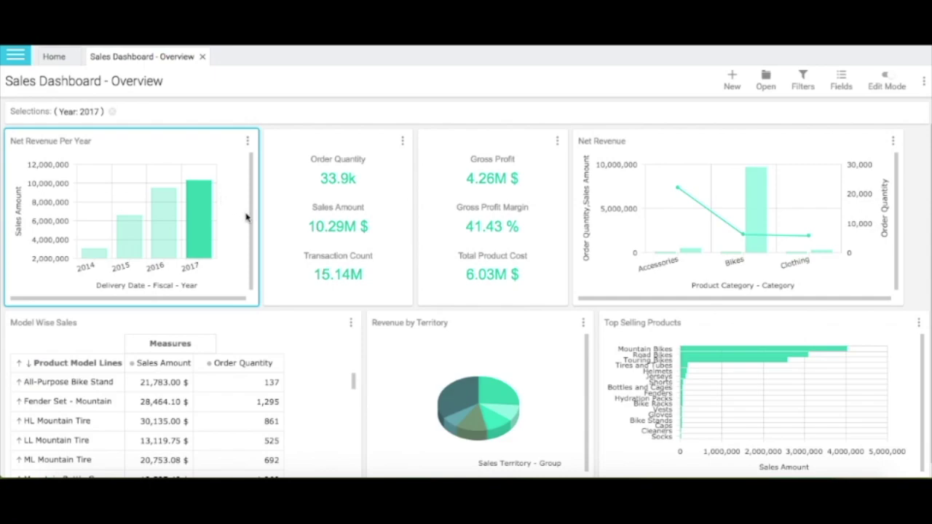
pyautogui.click(495, 395)
pyautogui.click(508, 400)
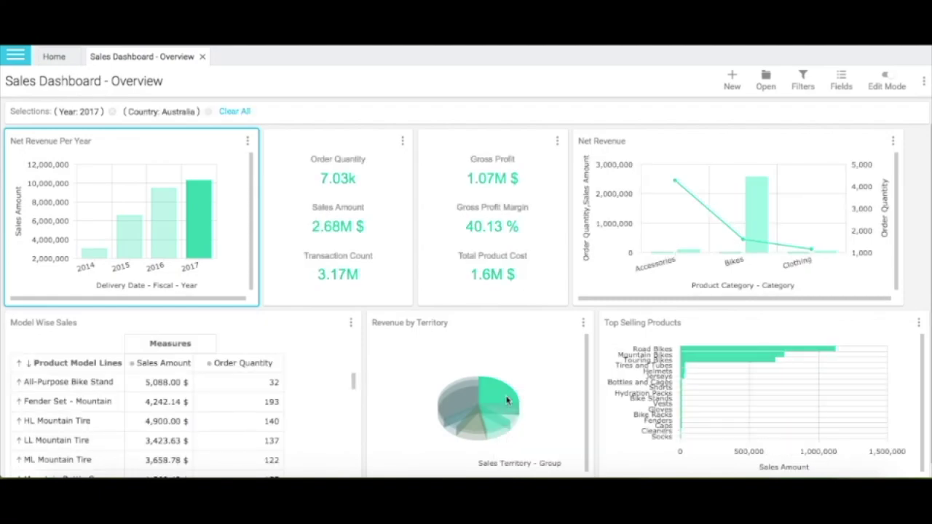
pyautogui.click(235, 111)
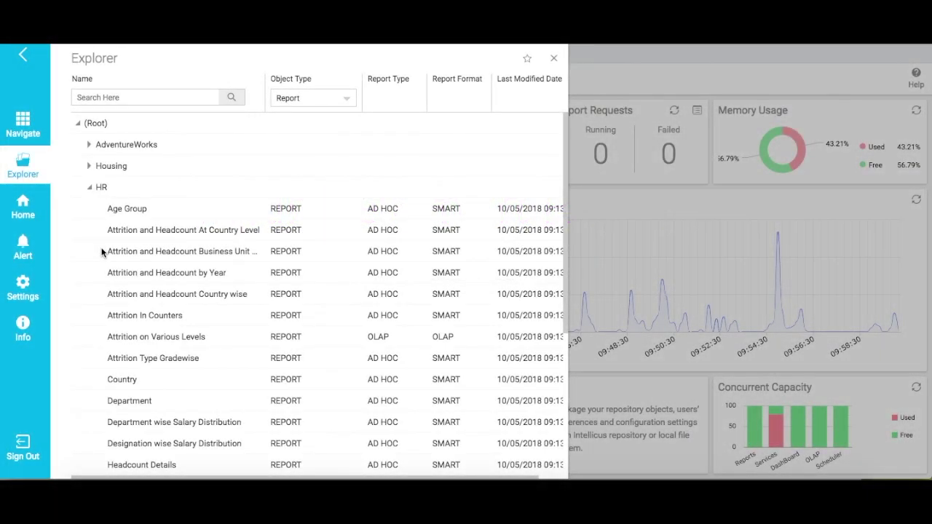
# Scroll the HR report list and open the Top Performers report.
pyautogui.scroll(-1, 102, 251)
pyautogui.scroll(-2, 102, 251)
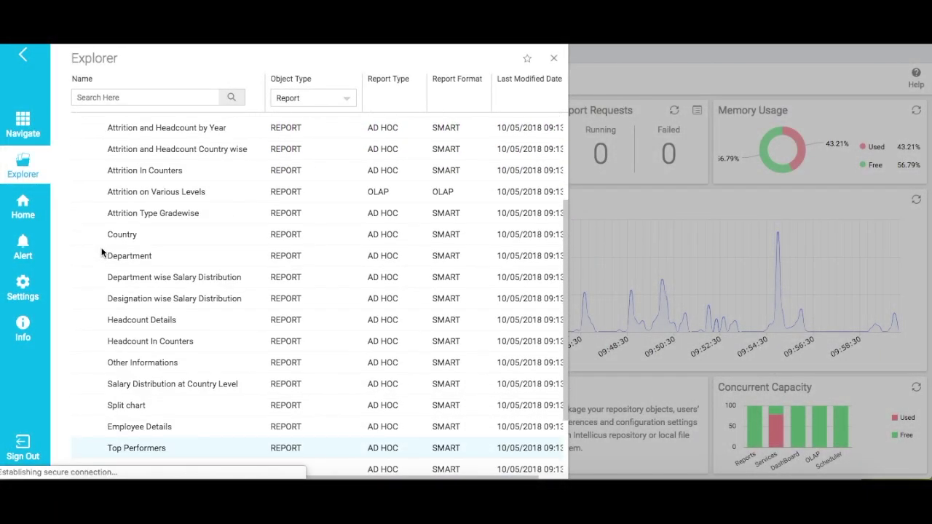
pyautogui.click(128, 451)
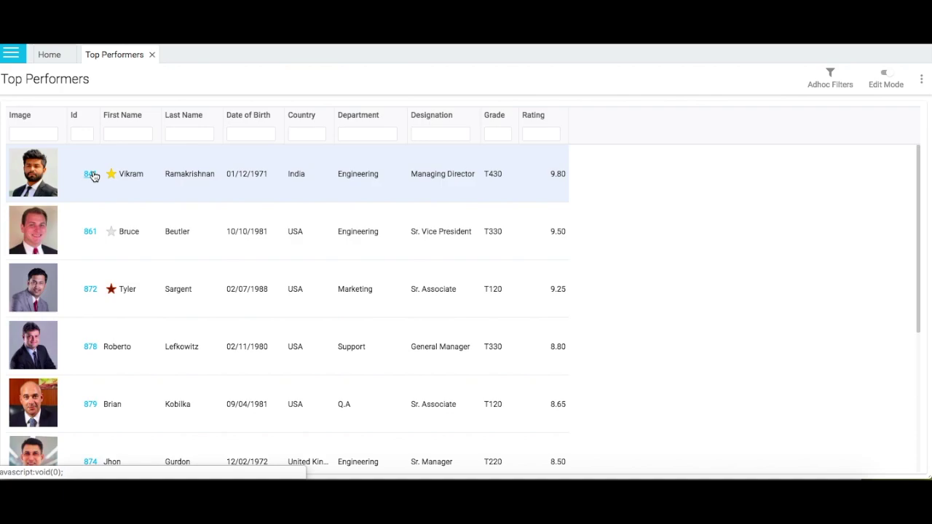
# Open the first-row performer's detail card via its Id link.
pyautogui.click(90, 175)
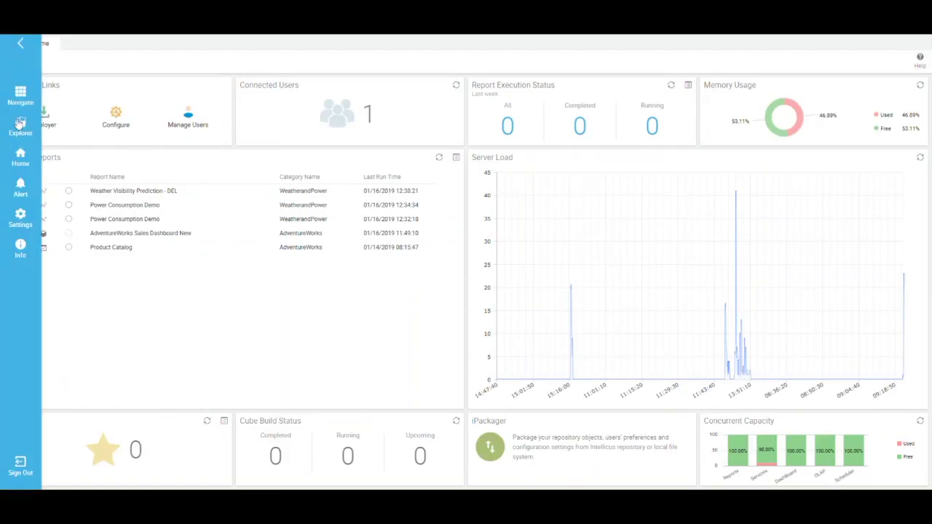
# Open the Product Sales Data bullet chart report from Explorer and switch on Edit Mode.
pyautogui.click(20, 125)
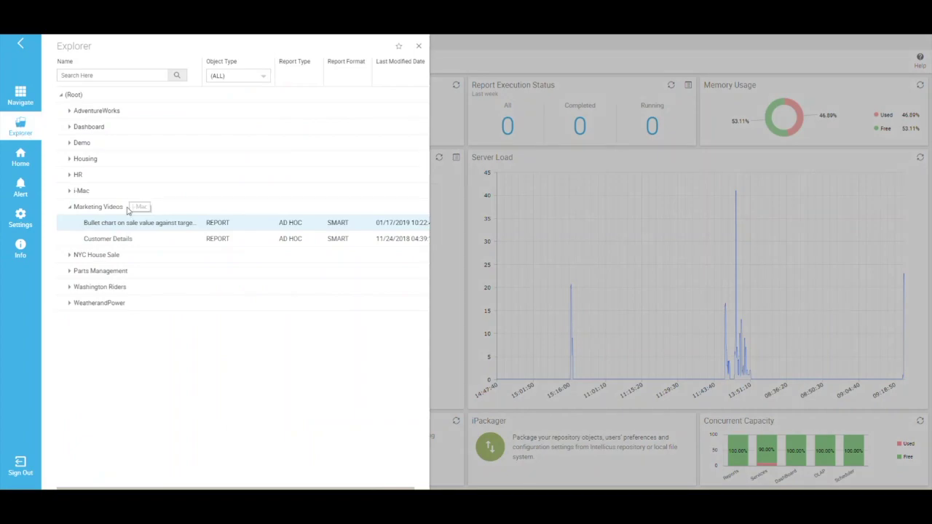
pyautogui.doubleClick(136, 223)
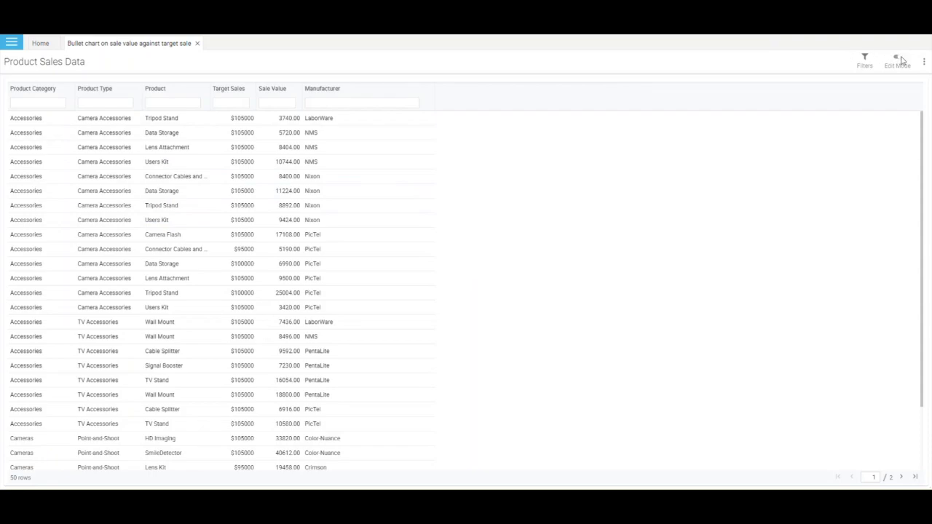
pyautogui.click(900, 59)
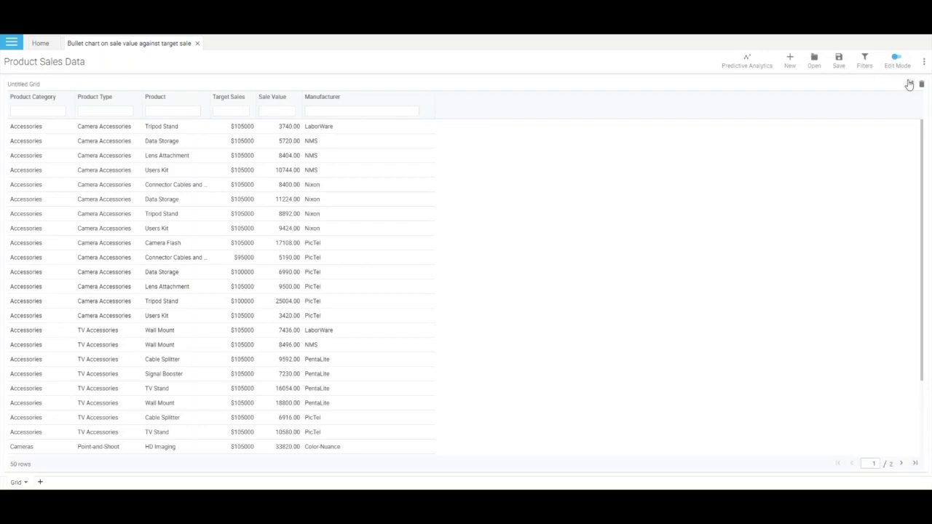
# Render the Sale Value column as a bullet chart targeting Target Sales with Min aggregation.
pyautogui.click(909, 84)
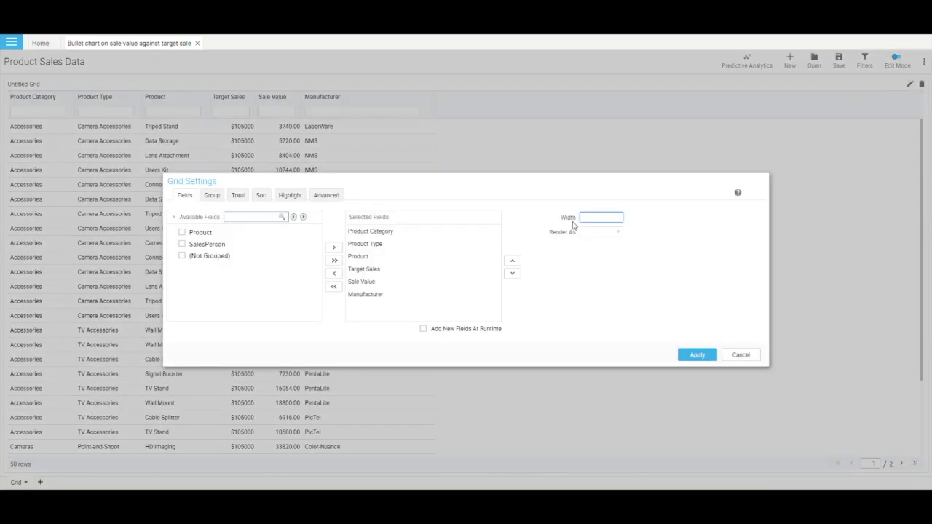
pyautogui.click(365, 284)
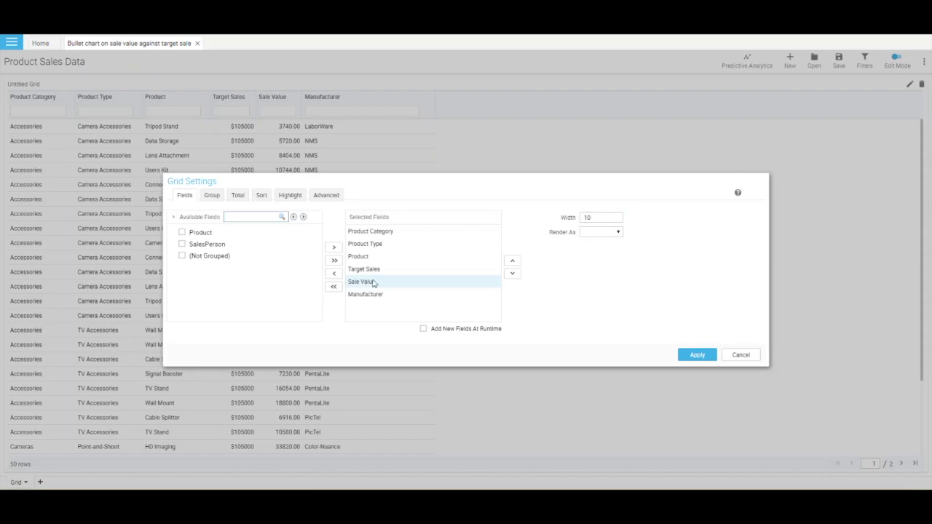
pyautogui.click(617, 232)
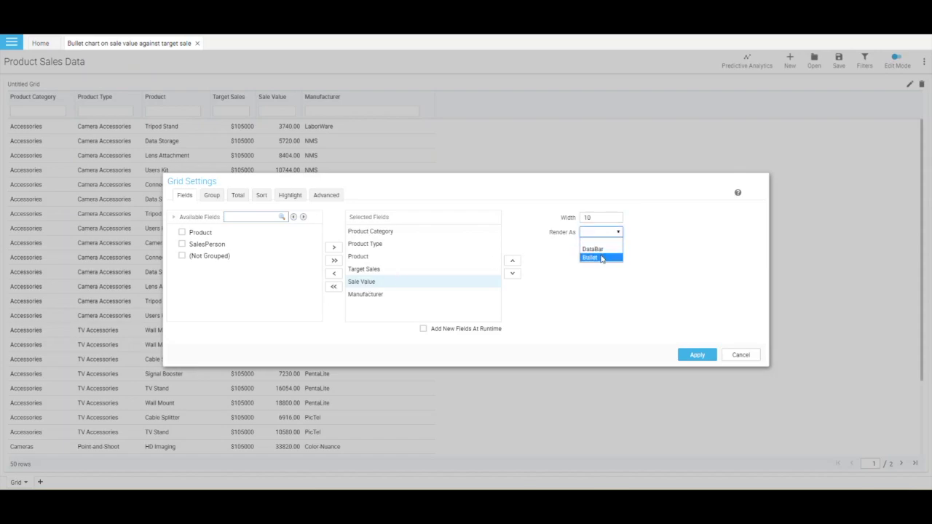
pyautogui.click(603, 258)
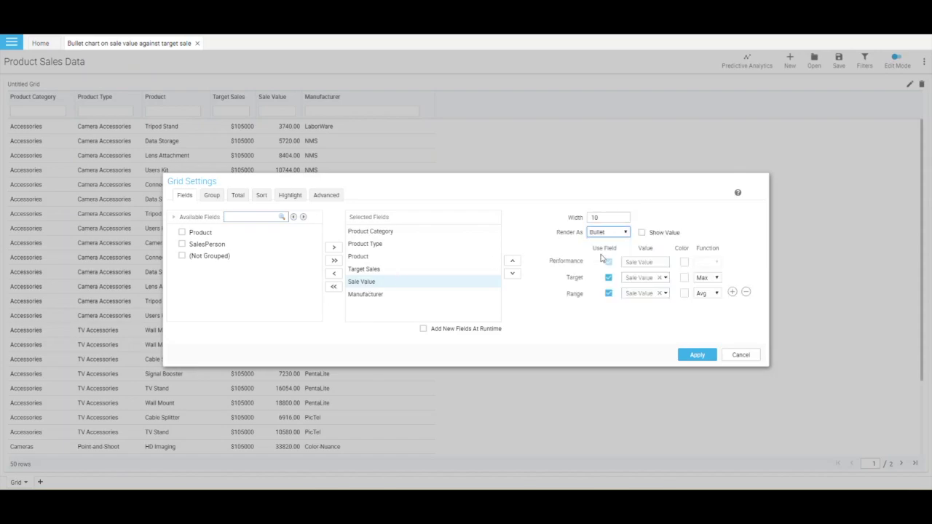
pyautogui.click(664, 278)
pyautogui.click(628, 305)
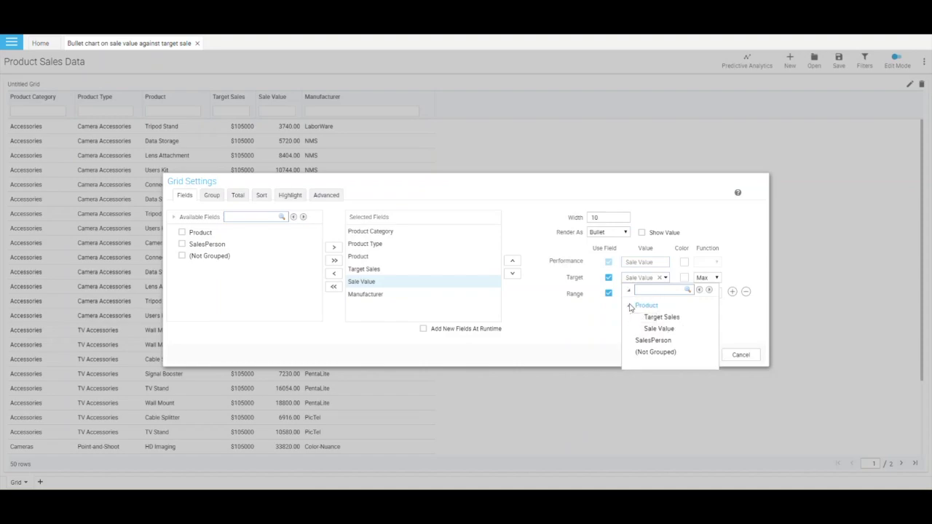
pyautogui.click(654, 316)
pyautogui.click(707, 277)
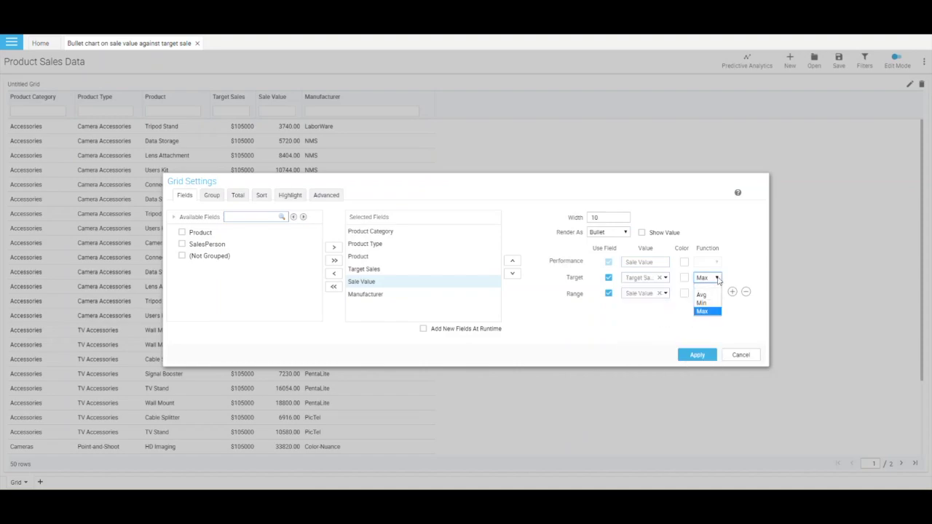
pyautogui.click(710, 302)
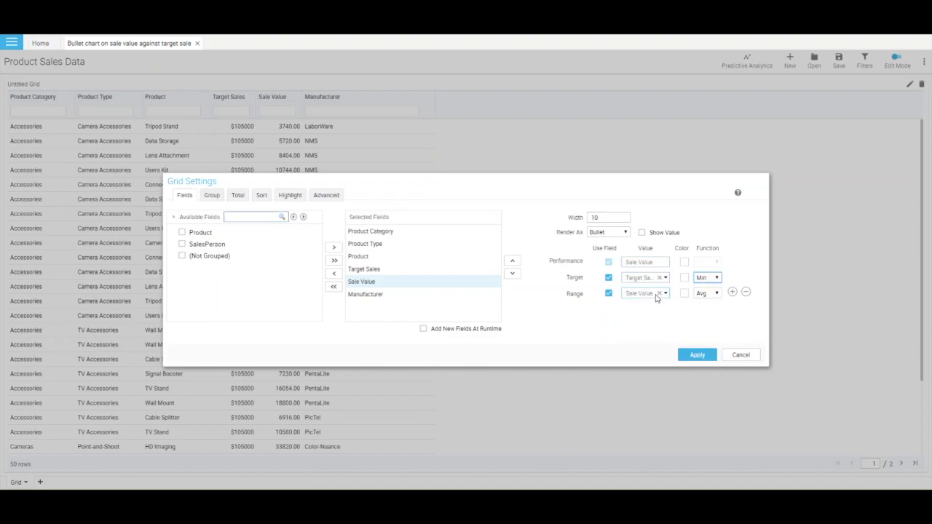
# Set Target Sales as the bullet range with no aggregation and apply the grid settings.
pyautogui.click(665, 293)
pyautogui.click(659, 332)
pyautogui.click(716, 293)
pyautogui.click(713, 304)
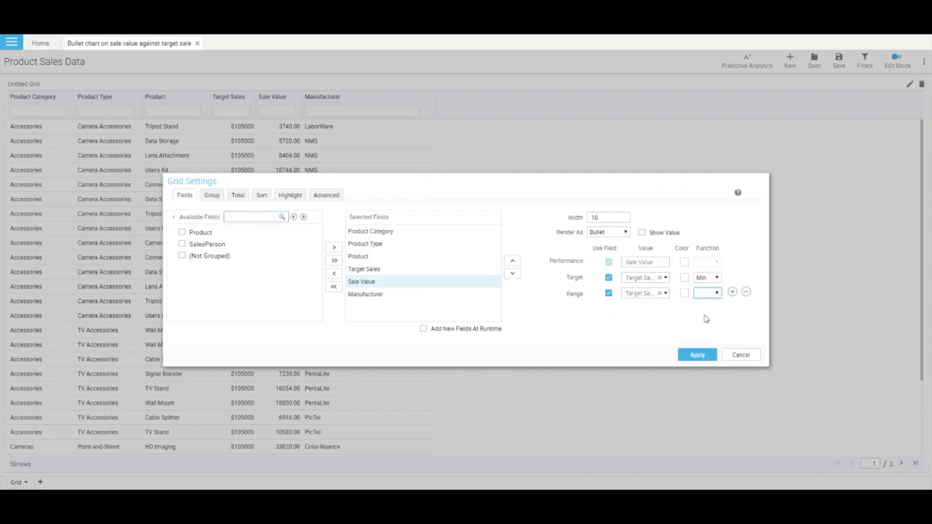
pyautogui.click(697, 355)
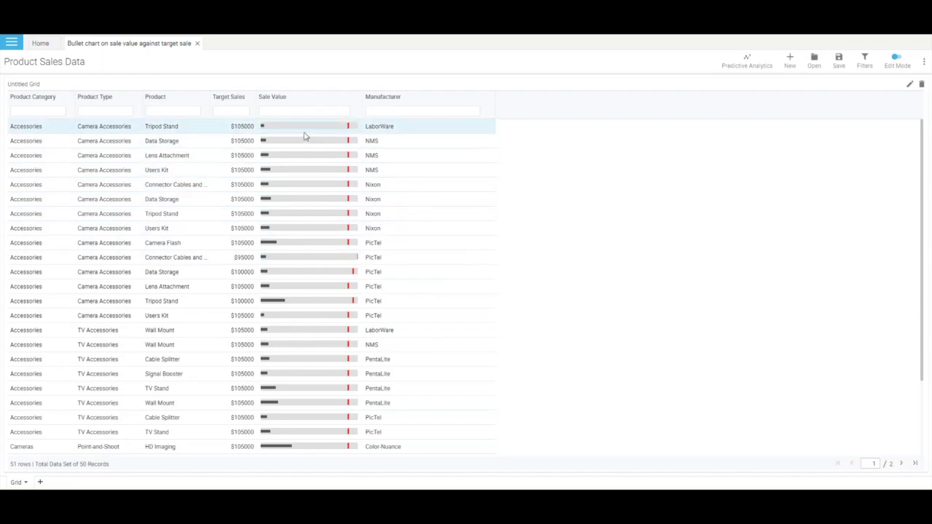
# Check the Tripod Stand bullet chart: sale value 5,740 against a 105,000 range.
pyautogui.moveTo(299, 129)
pyautogui.moveTo(262, 129)
pyautogui.moveTo(348, 128)
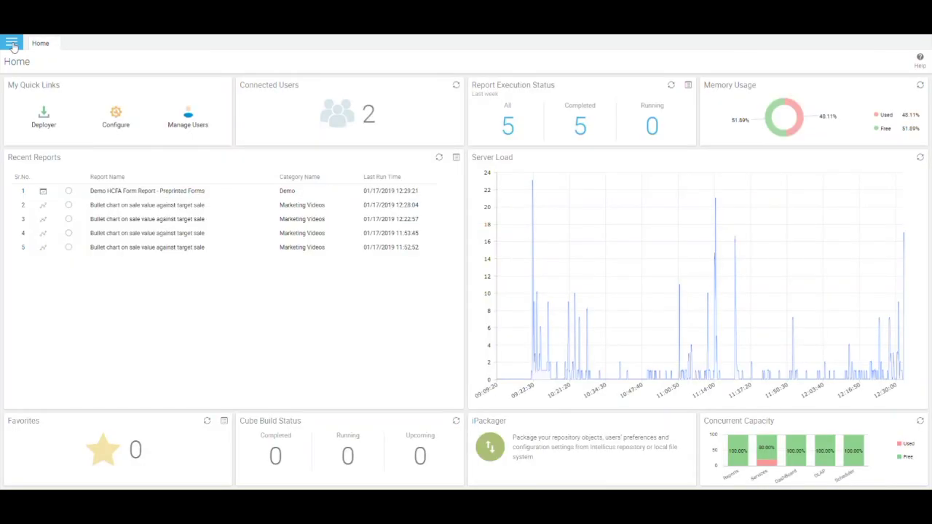
# Open the Product Sales Report from Explorer and switch it to Edit Mode.
pyautogui.click(12, 44)
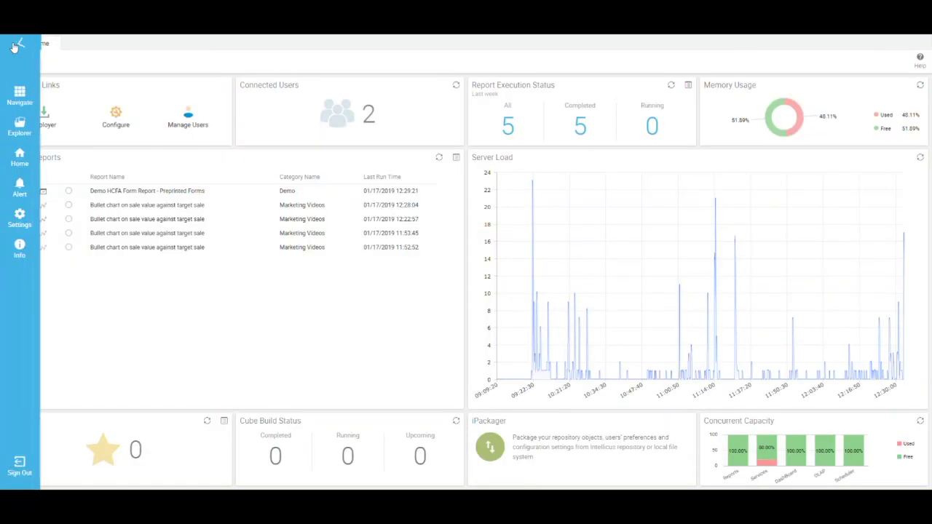
pyautogui.click(20, 127)
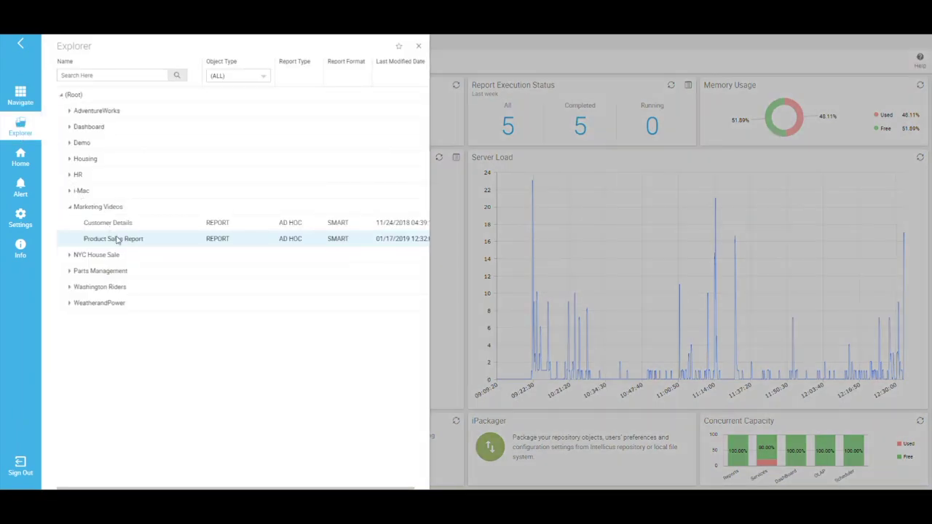
pyautogui.click(114, 238)
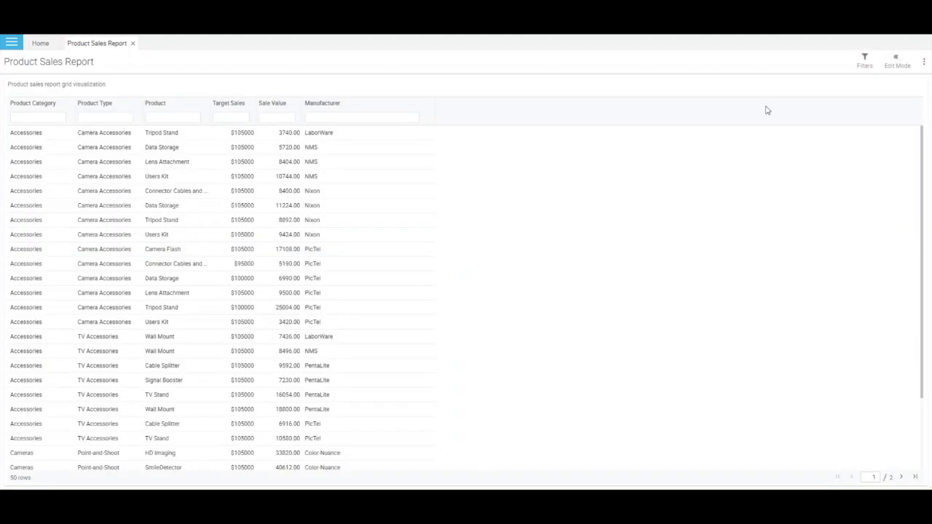
pyautogui.click(899, 59)
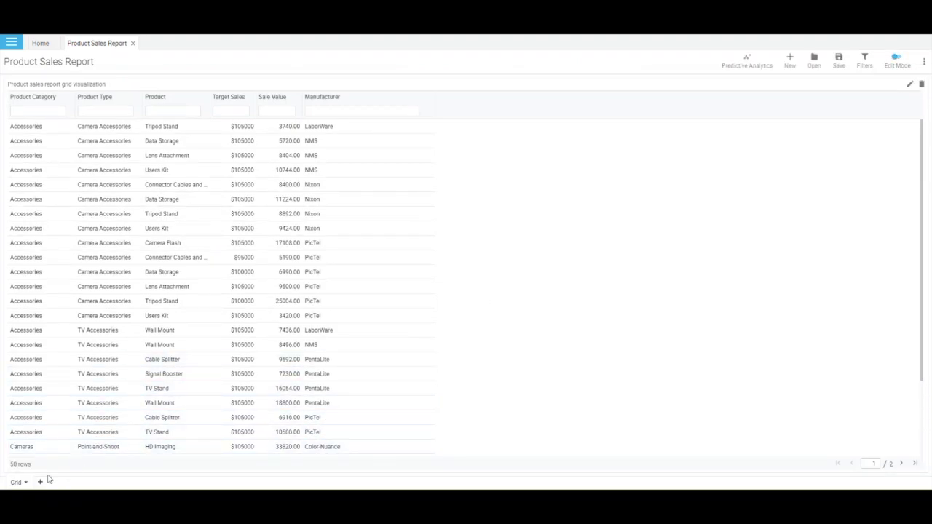
# Add a new chart grouped by Product Type and Product.
pyautogui.click(40, 483)
pyautogui.click(64, 434)
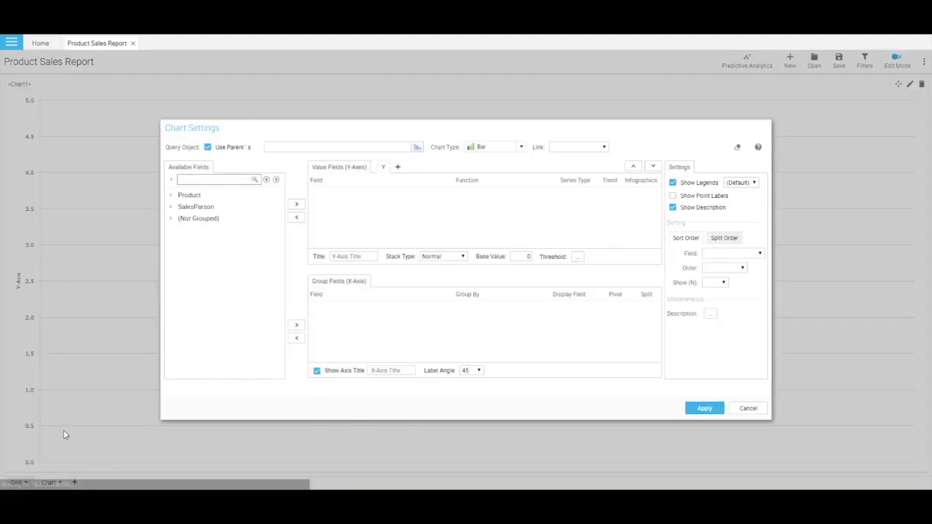
pyautogui.click(172, 195)
pyautogui.moveTo(204, 219); pyautogui.dragTo(349, 308)
pyautogui.moveTo(198, 230); pyautogui.dragTo(330, 324)
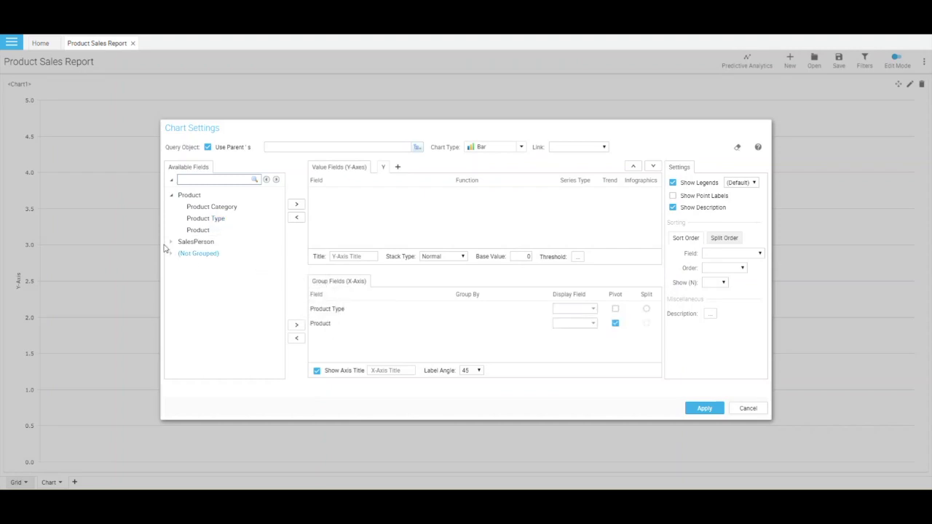
# Add Target Sales and Sale Value as value fields, make it a Sunburst, and apply.
pyautogui.click(172, 241)
pyautogui.moveTo(206, 253); pyautogui.dragTo(310, 220)
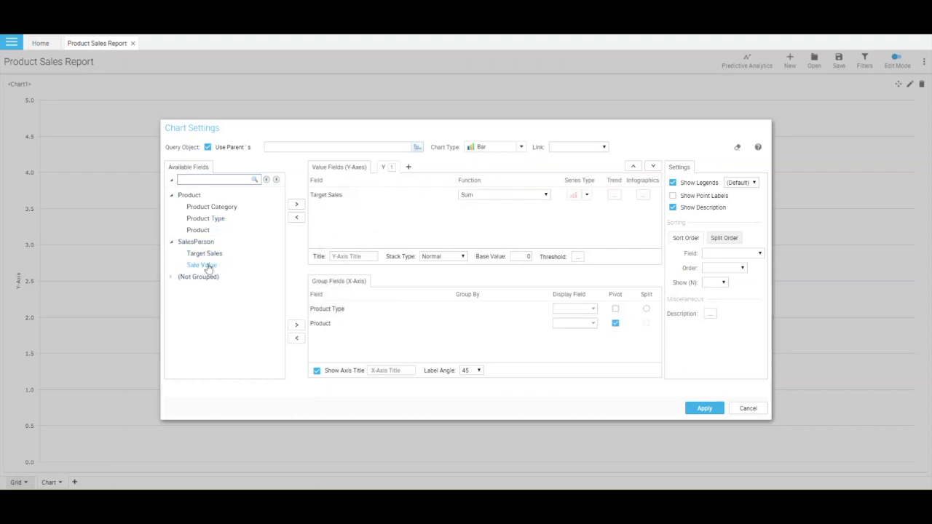
pyautogui.moveTo(206, 265); pyautogui.dragTo(341, 211)
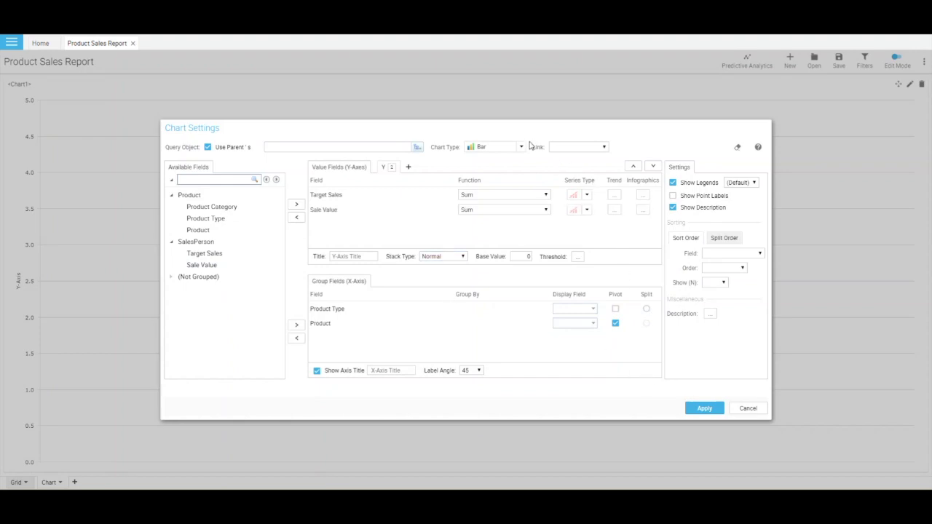
pyautogui.click(529, 147)
pyautogui.click(439, 293)
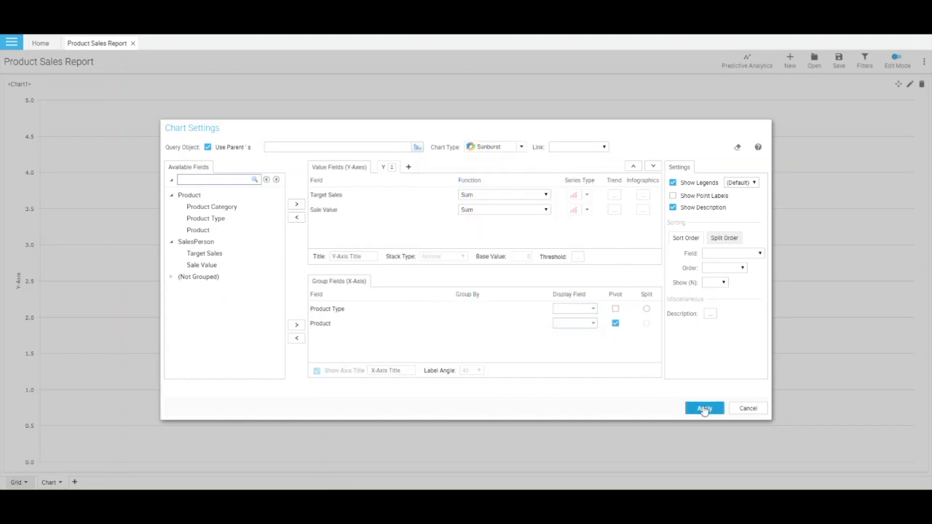
pyautogui.click(703, 408)
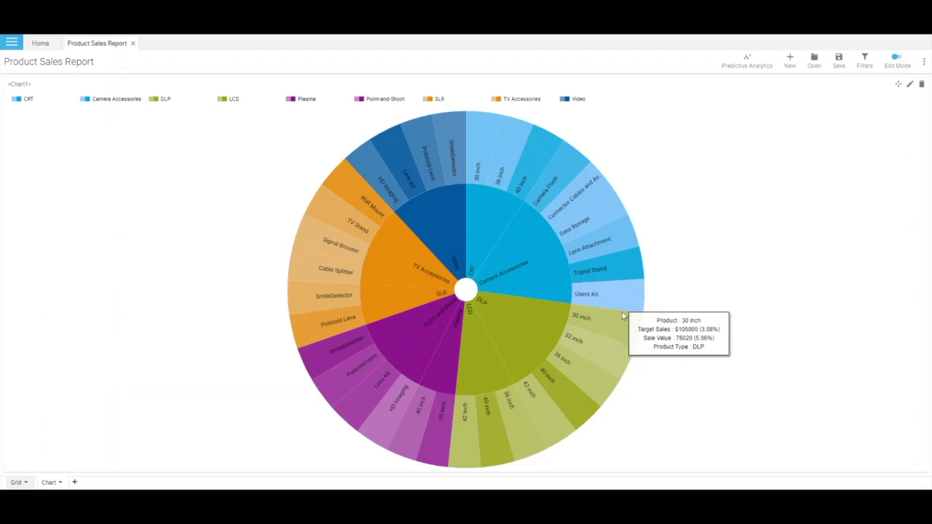
# Drill into the Camera Accessories ring of the sunburst chart.
pyautogui.moveTo(614, 302)
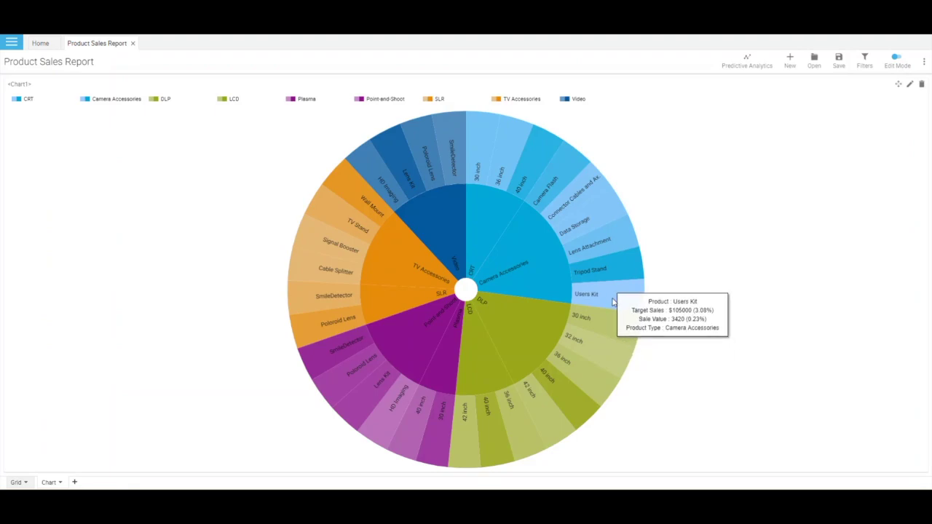
pyautogui.moveTo(530, 284)
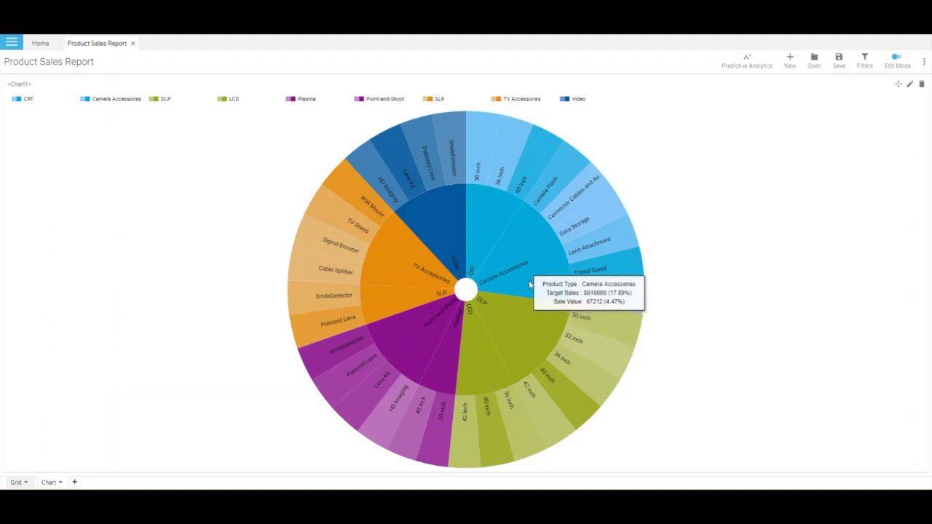
pyautogui.click(530, 284)
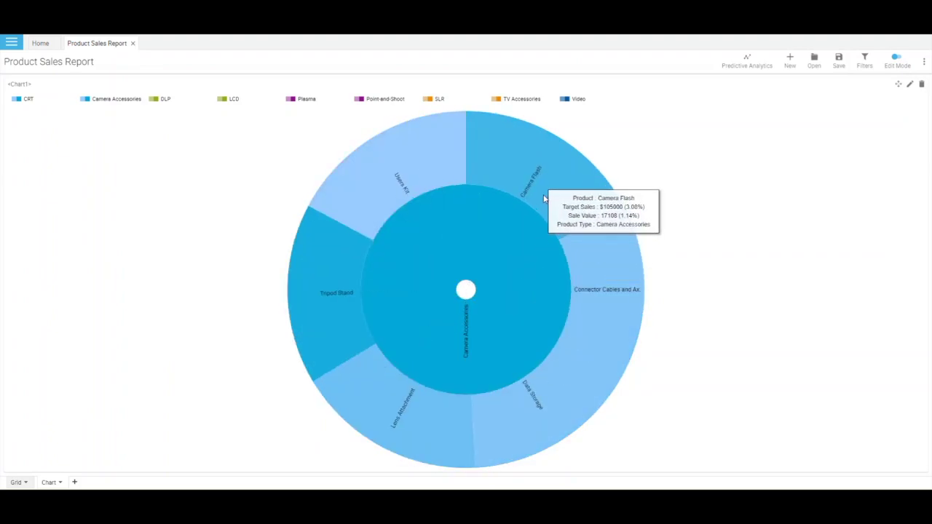
# Close the Product Sales Report tab and bring up the Home page navigation menu.
pyautogui.moveTo(576, 274)
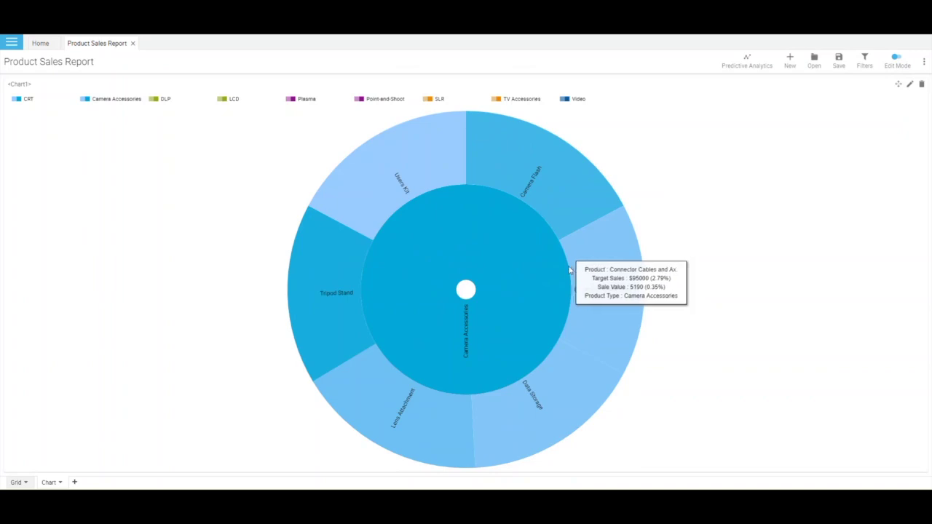
pyautogui.click(133, 43)
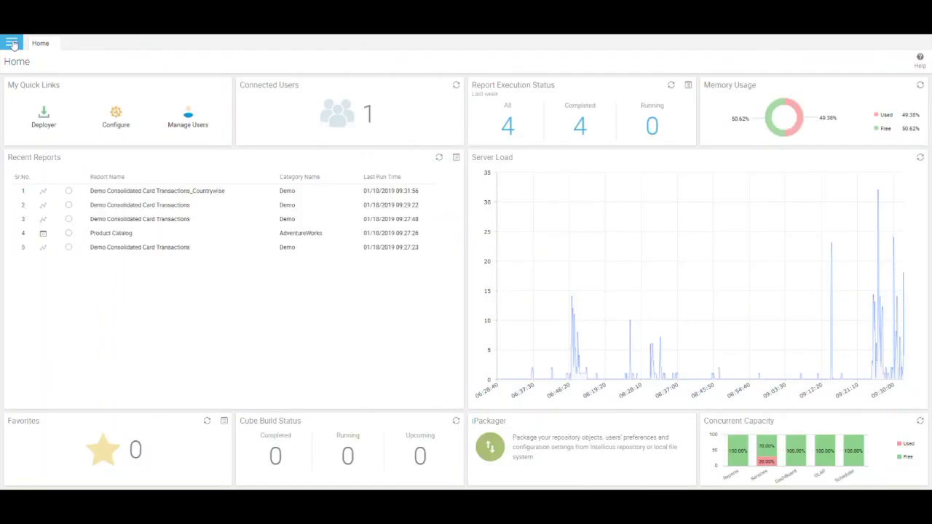
pyautogui.click(13, 44)
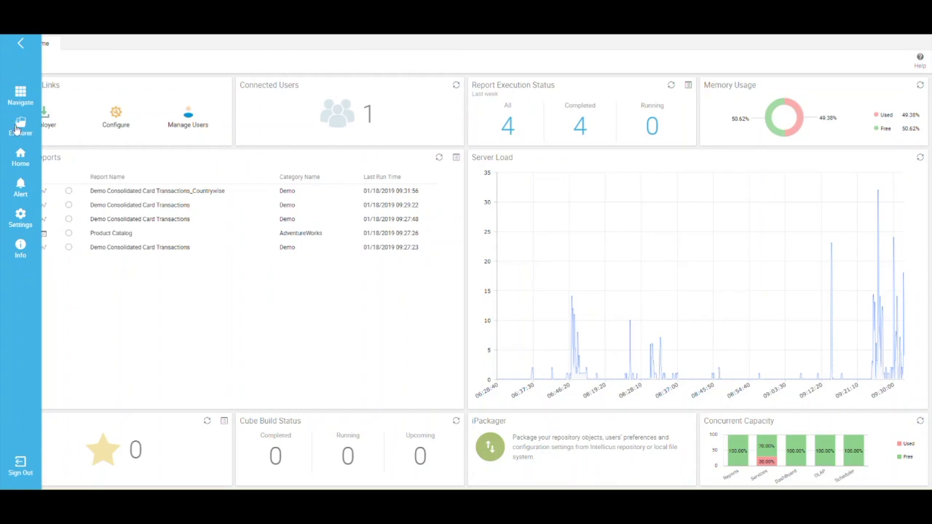
# Open the Consolidated Card Transactions Countrywise report from Explorer in Edit Mode.
pyautogui.click(16, 129)
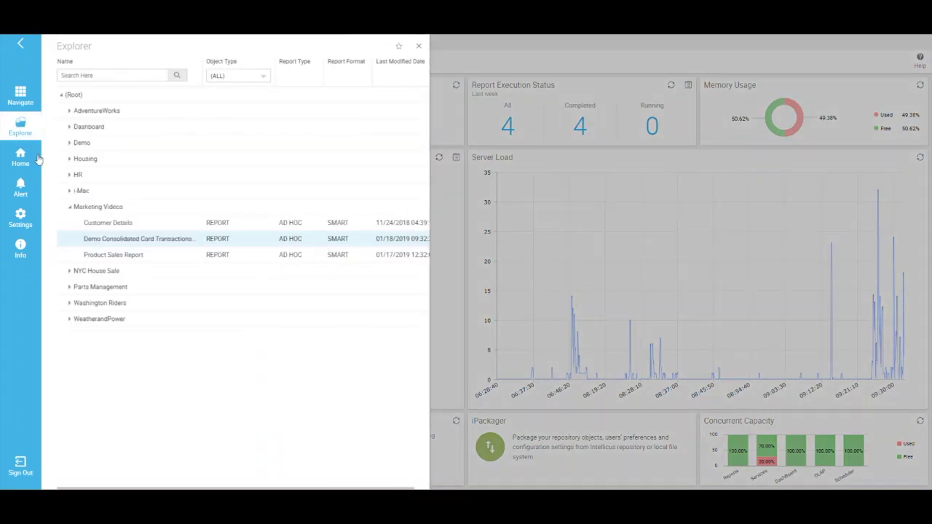
pyautogui.click(145, 240)
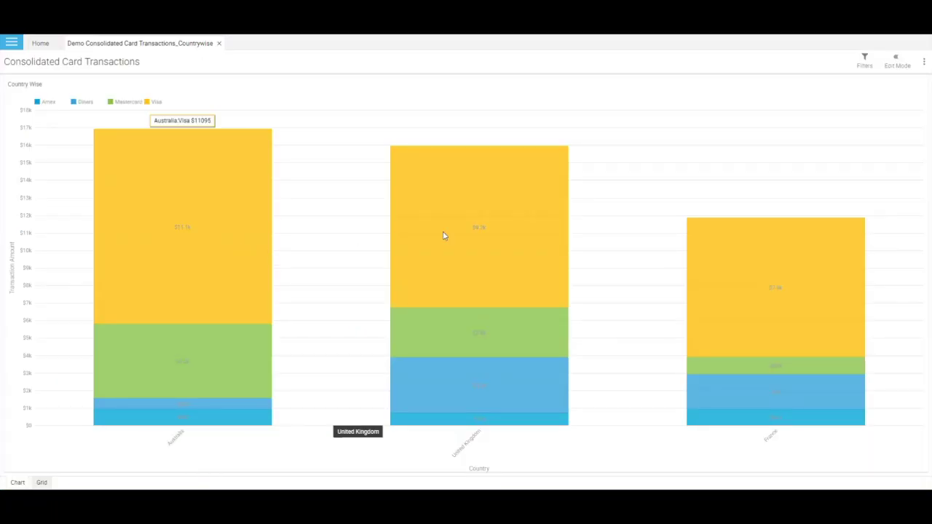
pyautogui.click(900, 61)
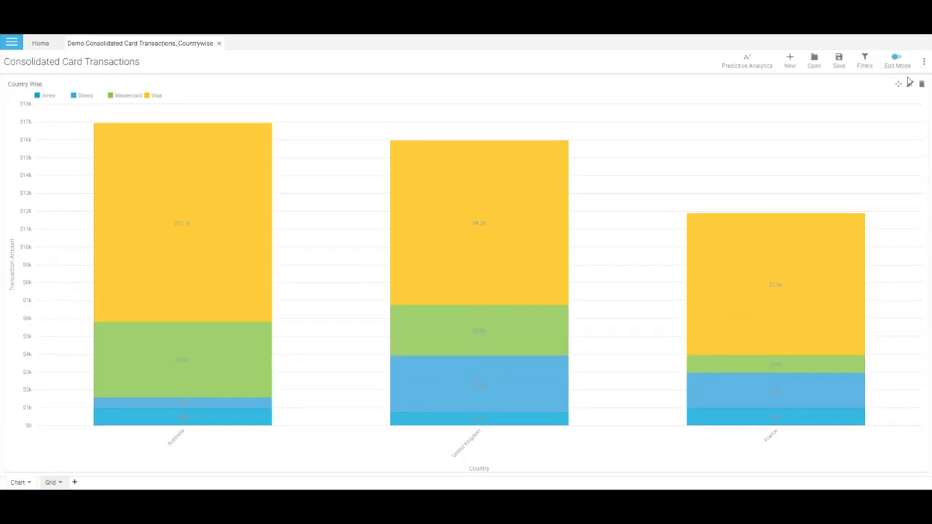
# Set the transactions chart's Stack Type to Normal and apply, giving one chart per country.
pyautogui.click(909, 84)
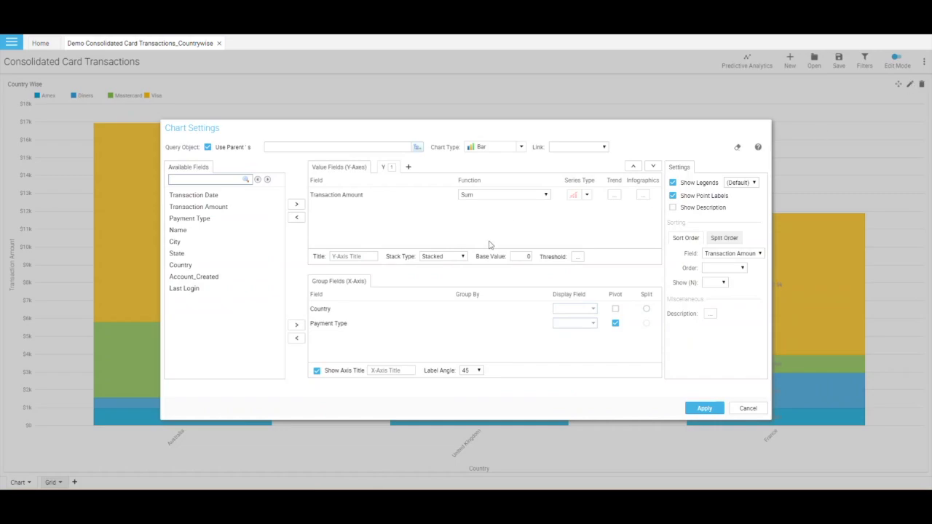
pyautogui.click(464, 256)
pyautogui.click(454, 266)
pyautogui.click(703, 408)
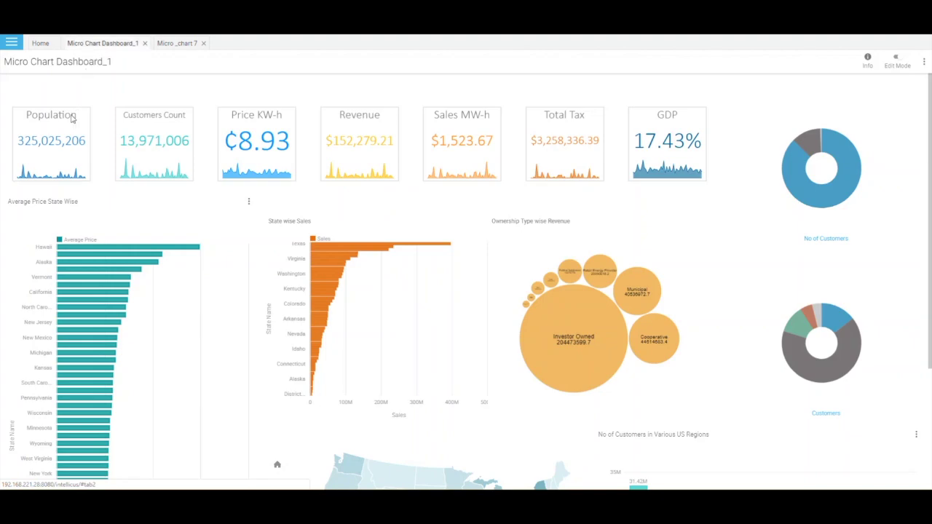
pyautogui.moveTo(69, 129)
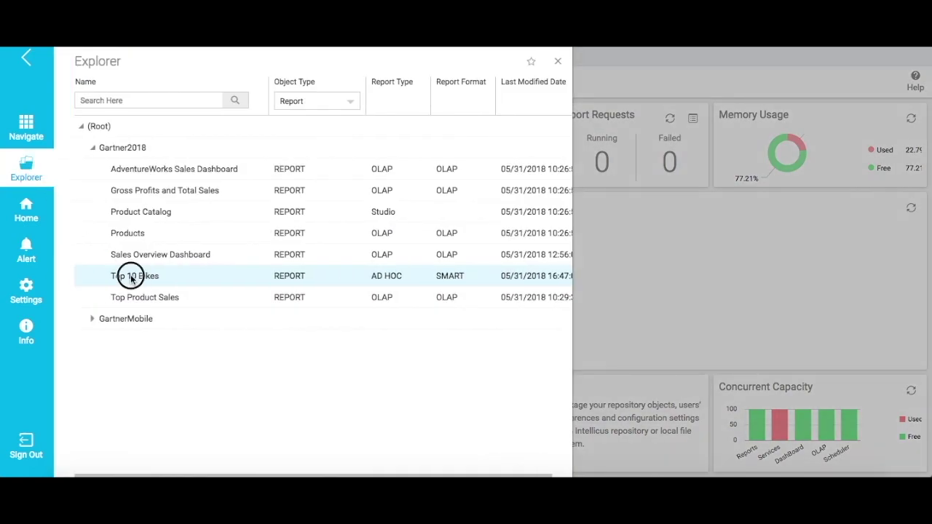
# Inspect the order-quantity tooltips on the Top 10 Bikes image-topped bars.
pyautogui.moveTo(146, 186)
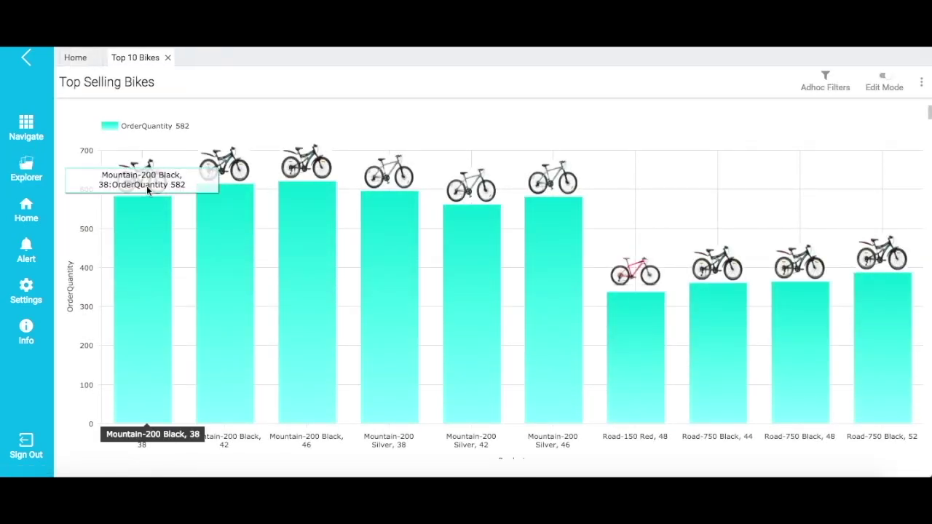
pyautogui.moveTo(398, 181)
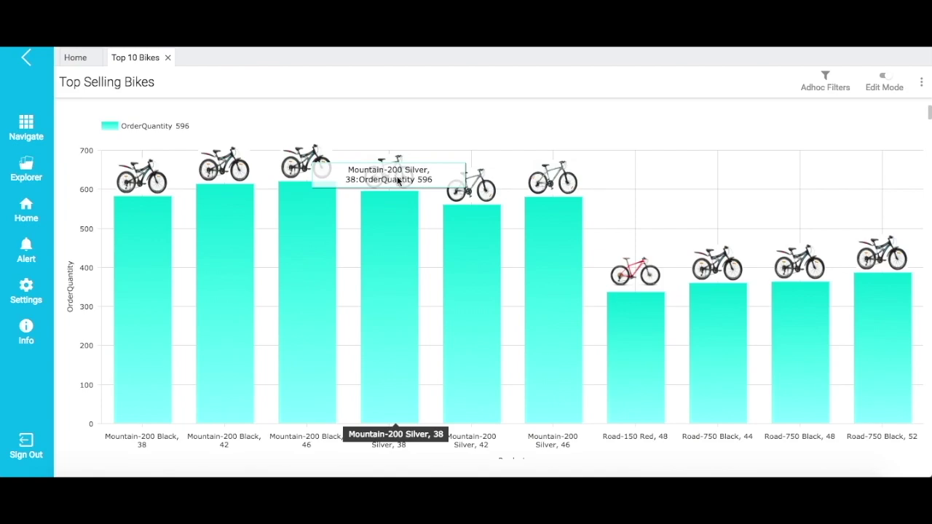
pyautogui.moveTo(635, 275)
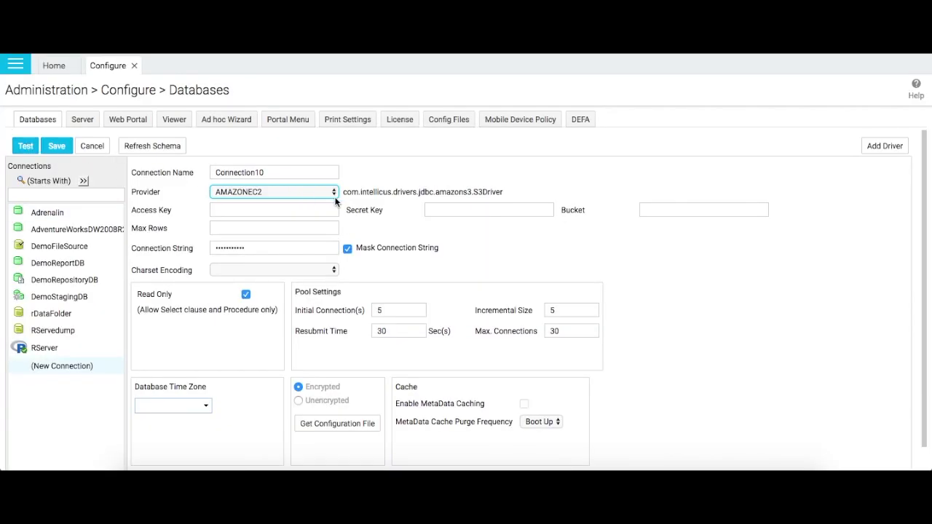
# Expand Connection10's Provider dropdown to list all providers down to the bottom.
pyautogui.click(336, 195)
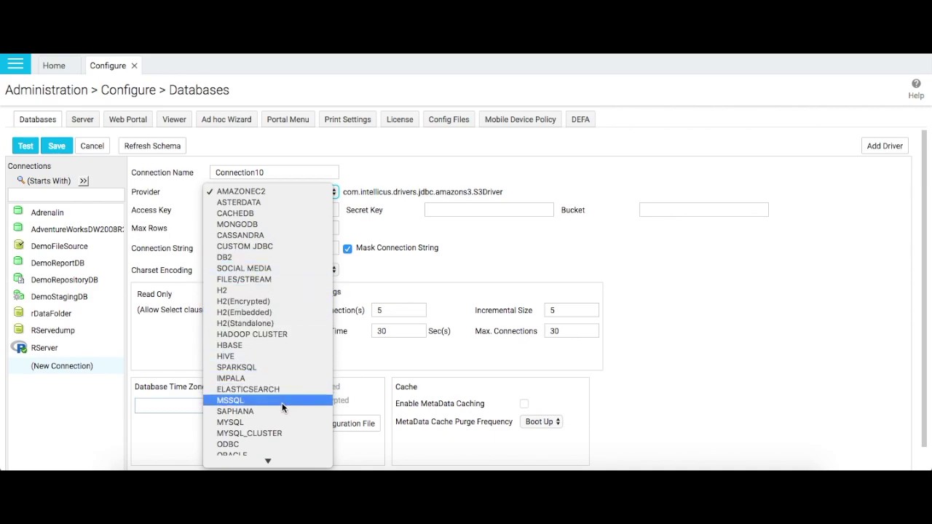
pyautogui.moveTo(268, 459)
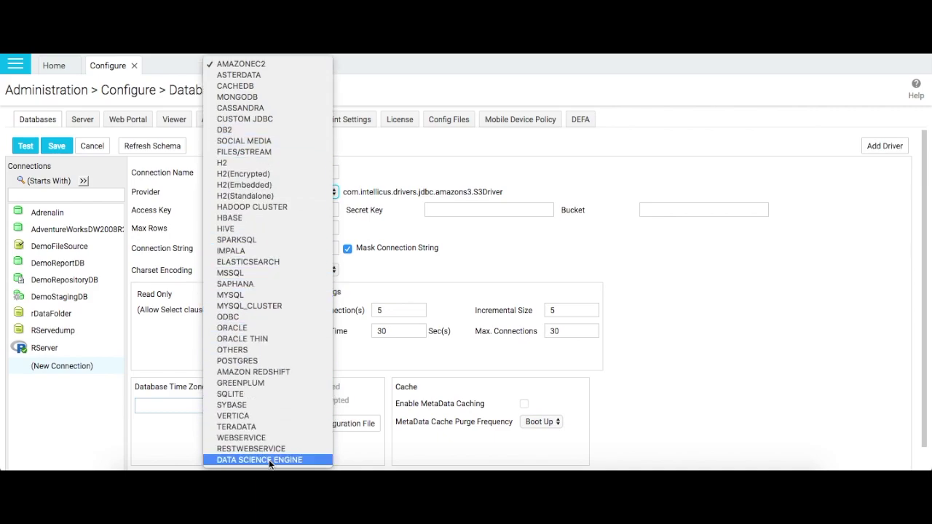